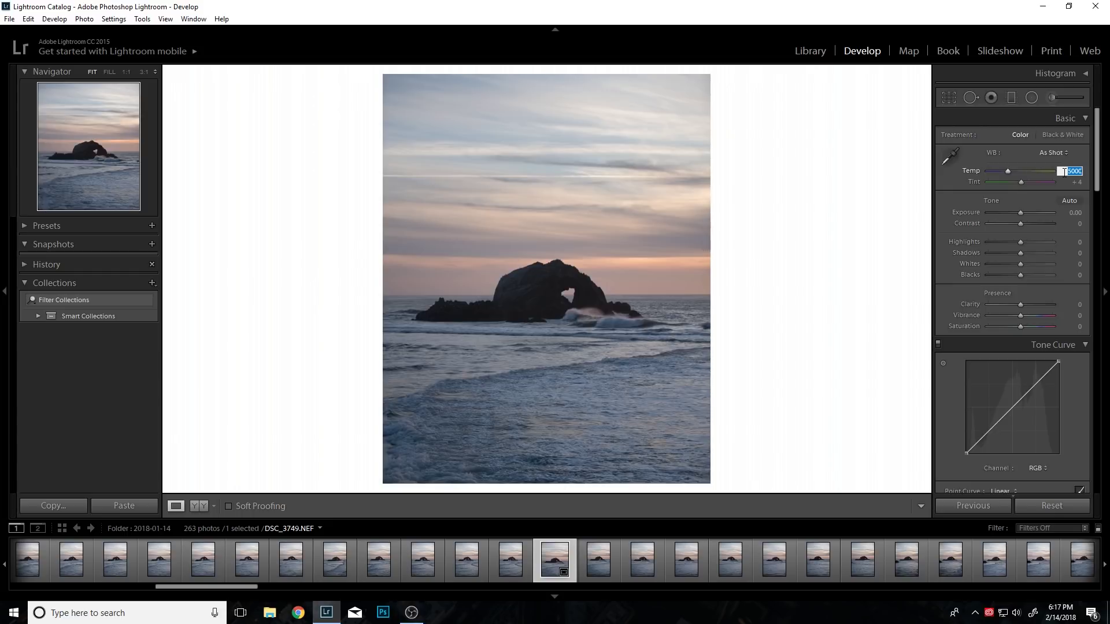
# Set the photo's white balance temperature to 5400 and its exposure to +0.10
pyautogui.write('5400')
pyautogui.press('Return')
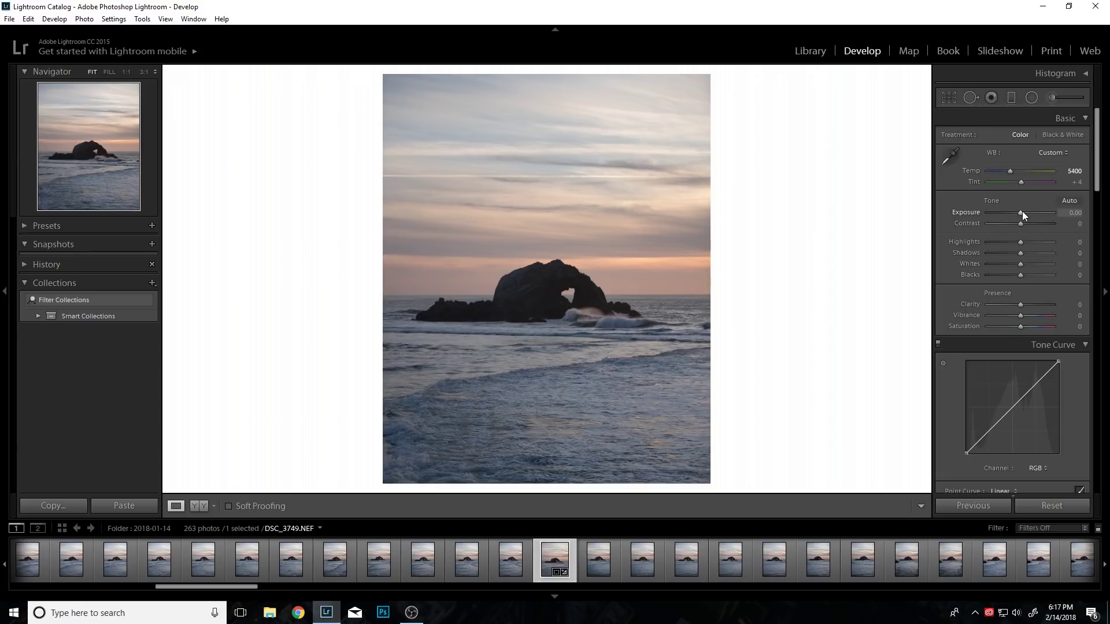
pyautogui.moveTo(1021, 212); pyautogui.dragTo(1016, 213)
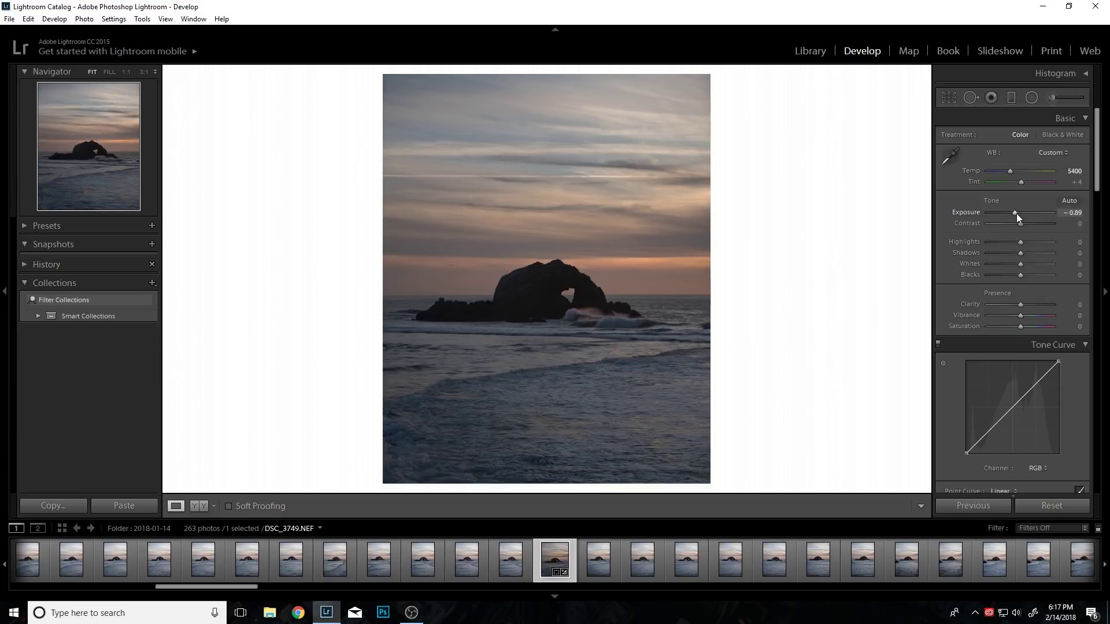
pyautogui.click(1077, 213)
pyautogui.write('0.1')
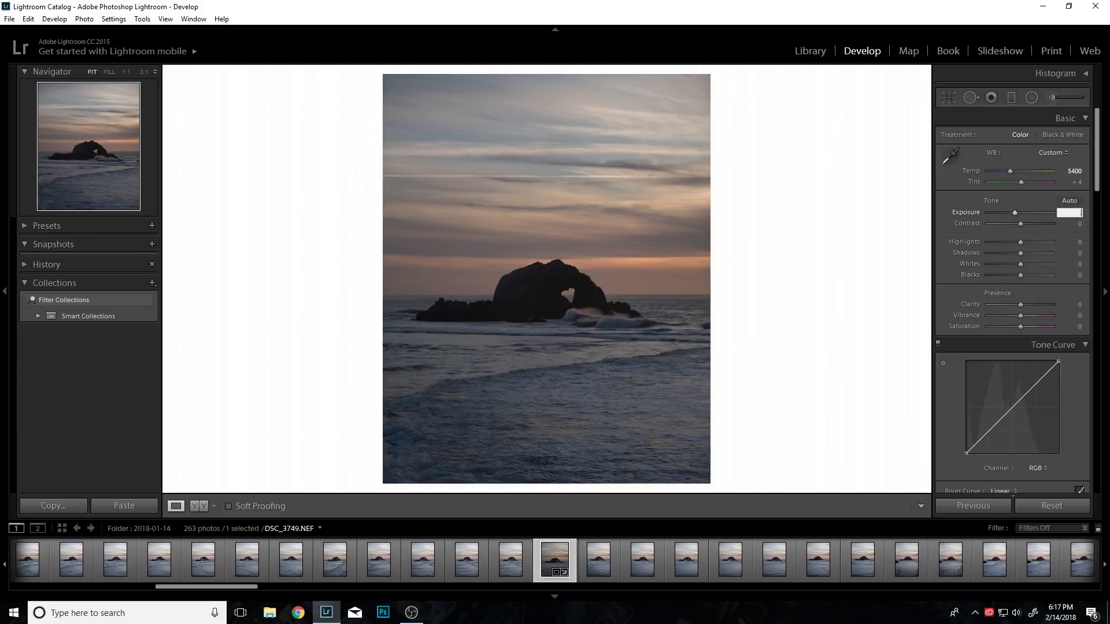
pyautogui.press('Return')
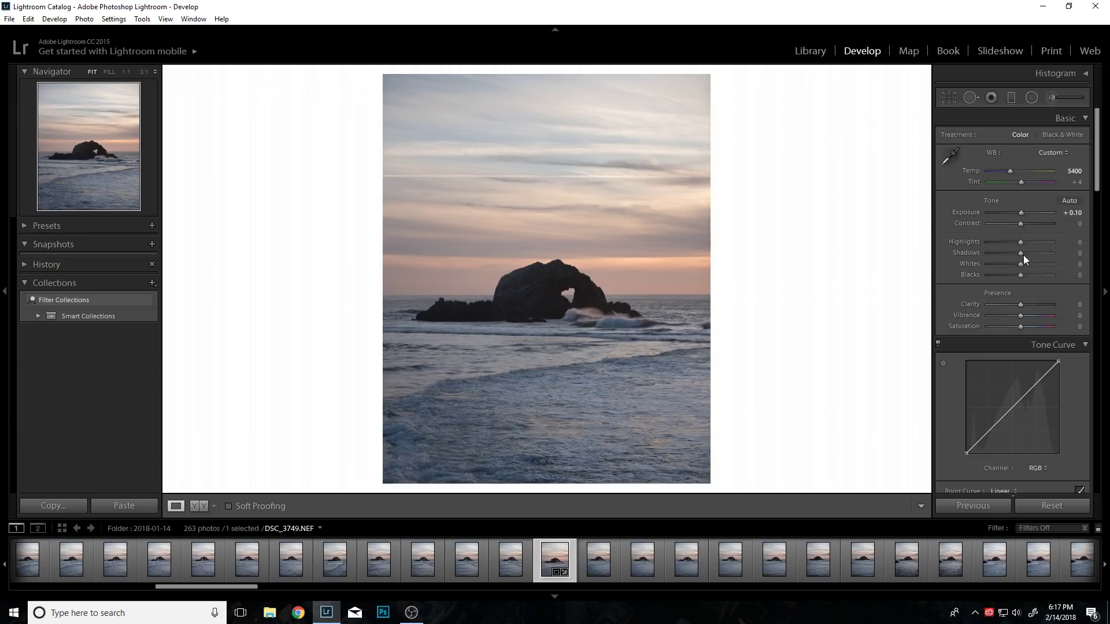
# Set the photo's clarity to +15 and its vibrance to +30
pyautogui.click(1069, 303)
pyautogui.write('15')
pyautogui.press('Return')
pyautogui.click(1076, 316)
pyautogui.write('25')
pyautogui.press('Return')
pyautogui.scroll(-2, 966, 313)
pyautogui.scroll(-3, 966, 310)
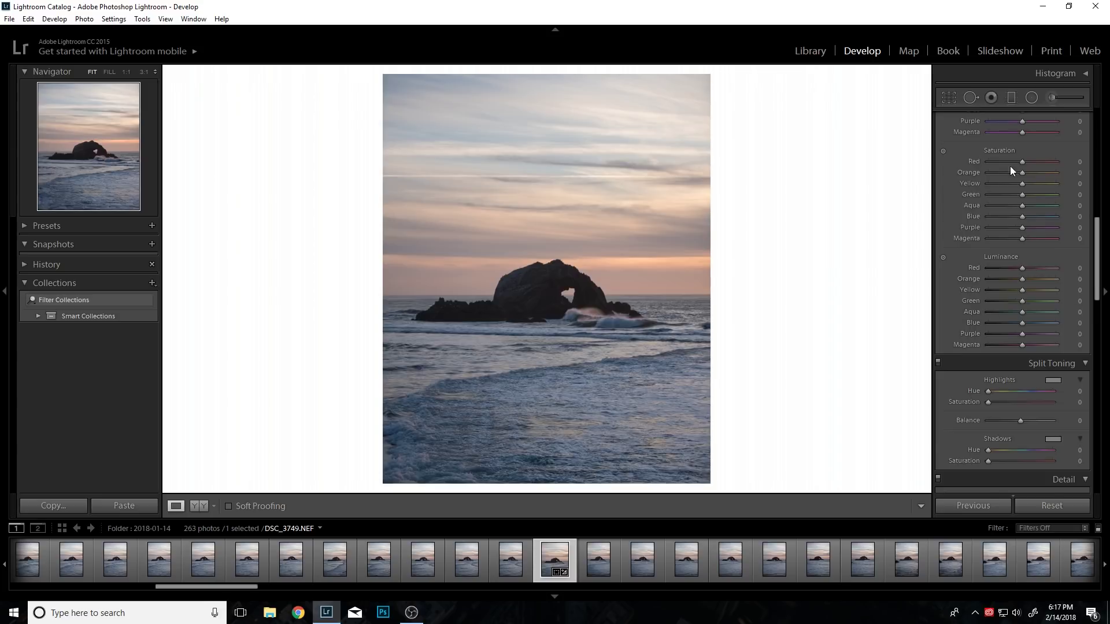
pyautogui.scroll(-3, 1010, 165)
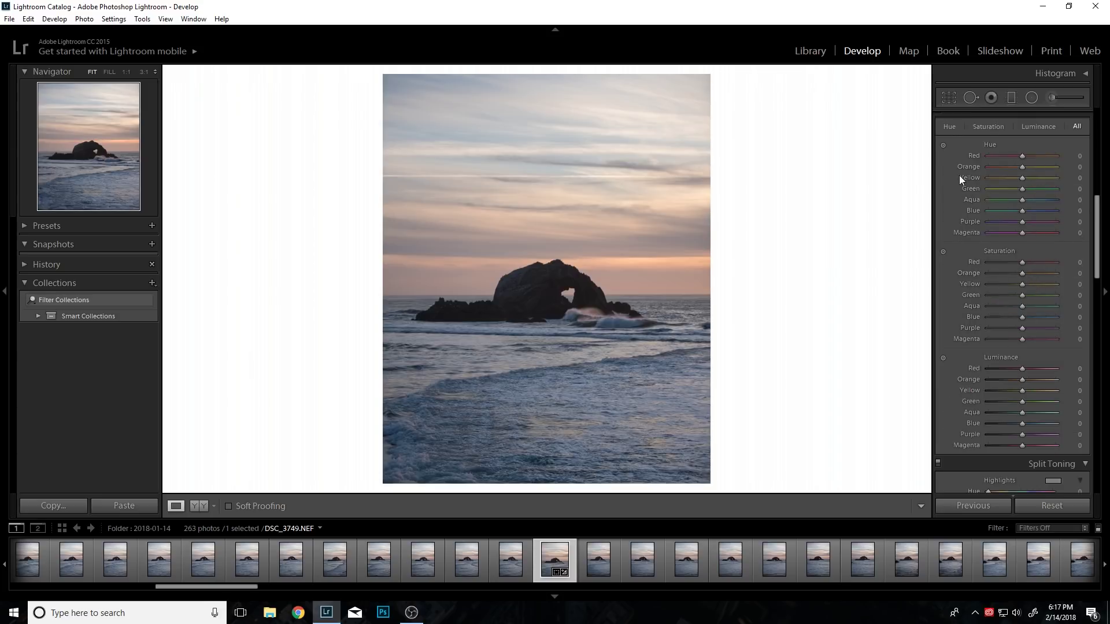
pyautogui.scroll(2, 966, 199)
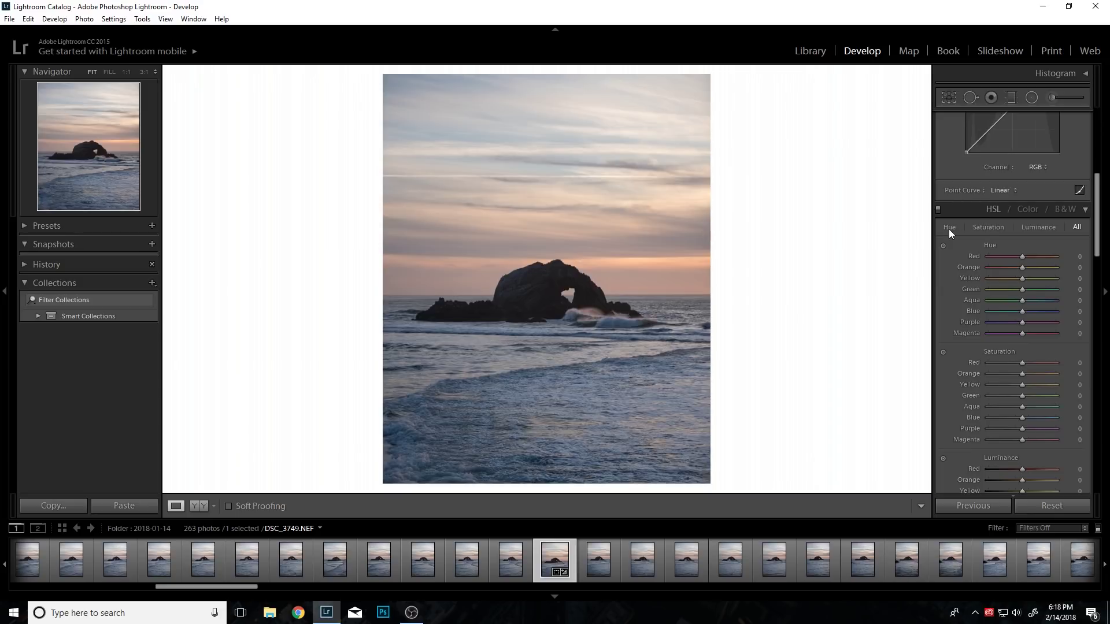
pyautogui.scroll(-2, 1024, 232)
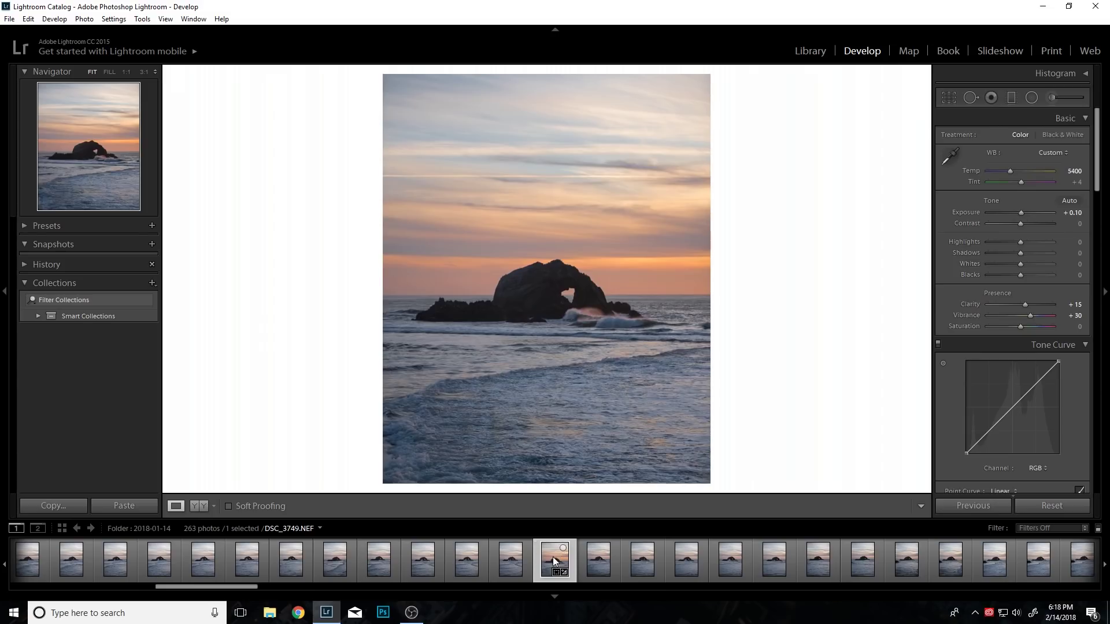
pyautogui.rightClick(551, 571)
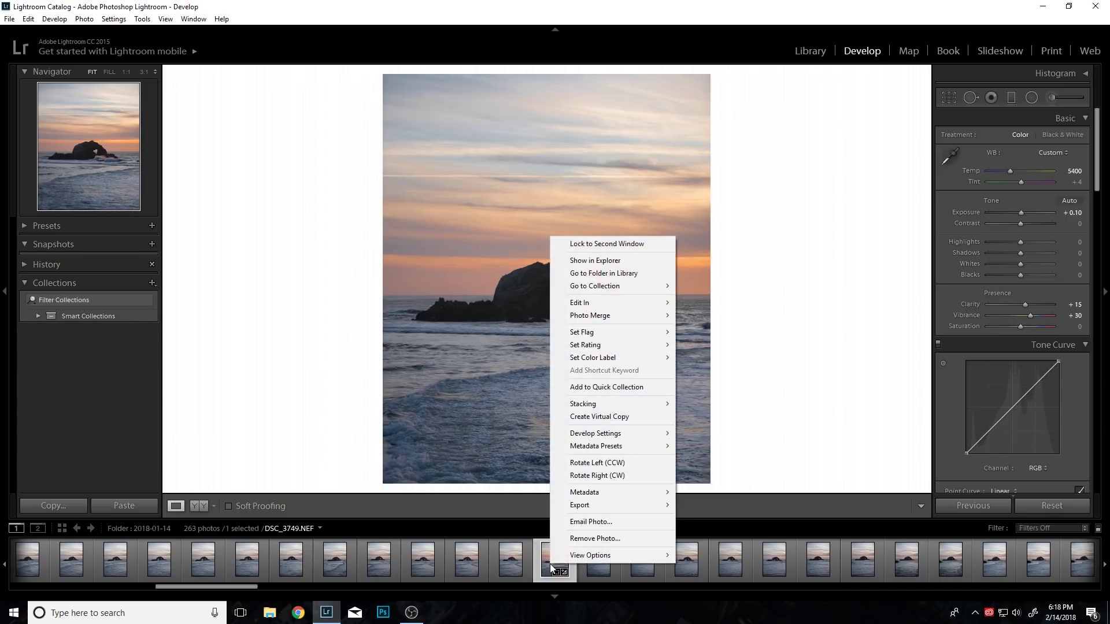
pyautogui.moveTo(628, 432)
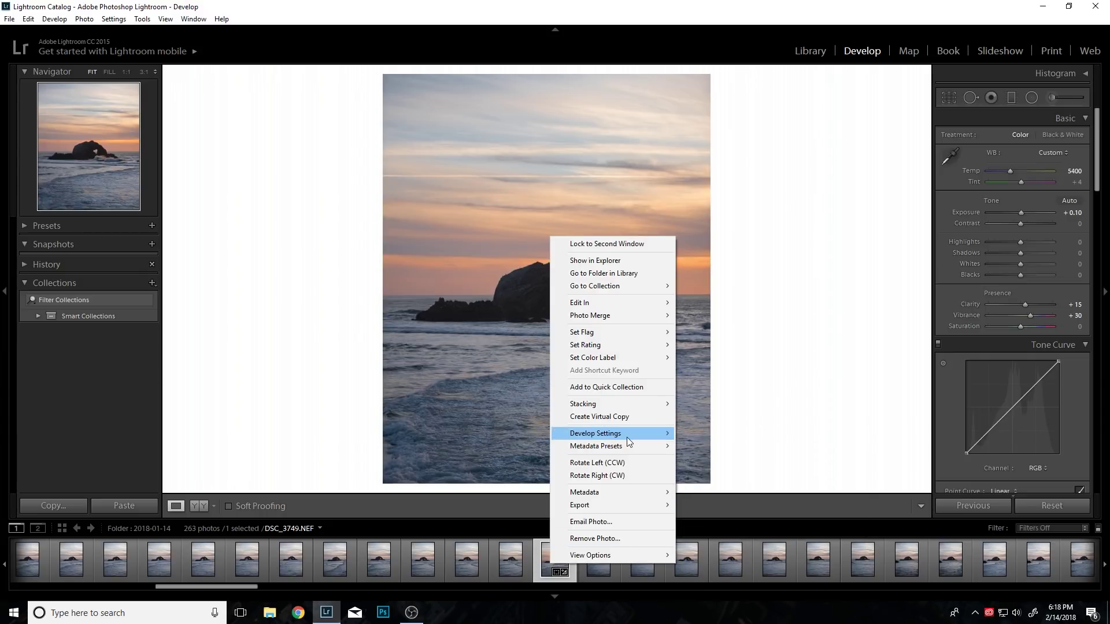
pyautogui.click(746, 480)
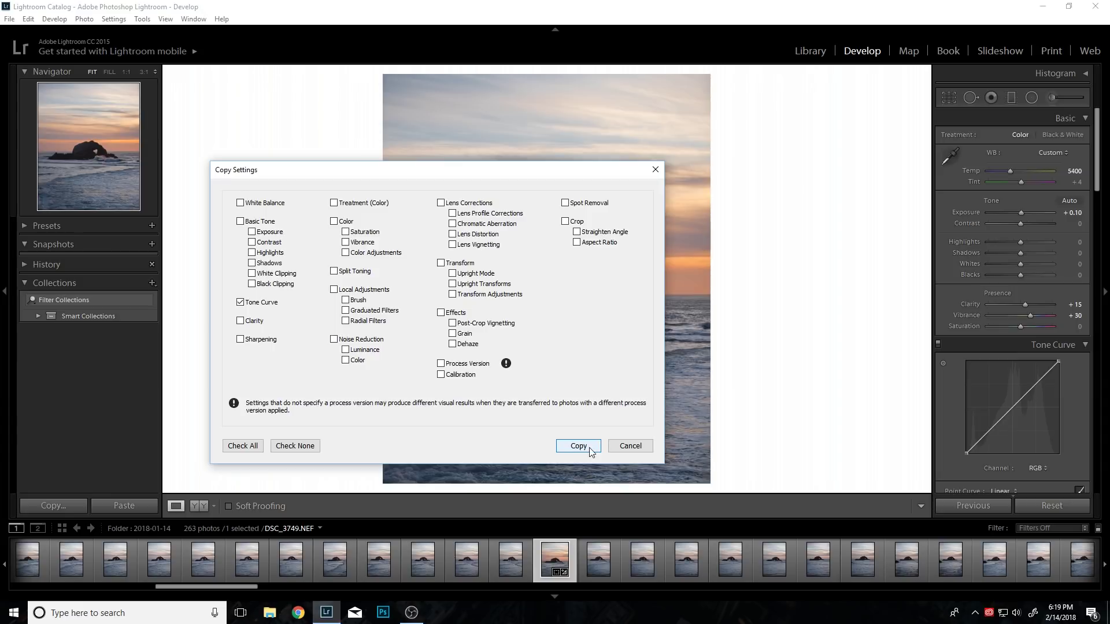
pyautogui.click(629, 446)
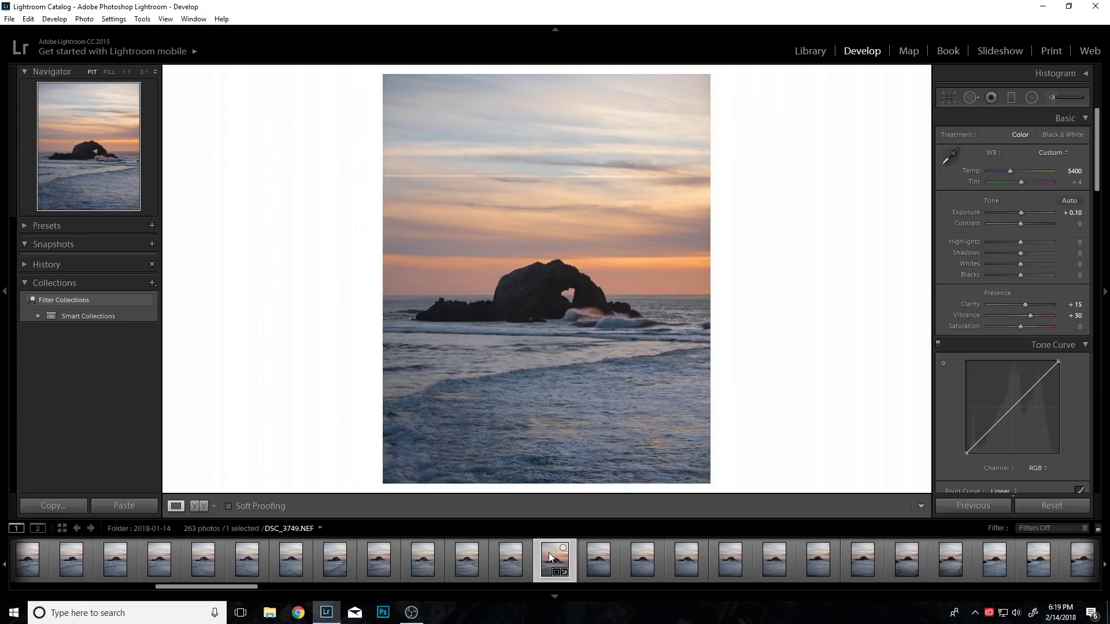
# Paste the previously copied tone curve develop settings onto the selected photo
pyautogui.rightClick(550, 553)
pyautogui.moveTo(587, 427)
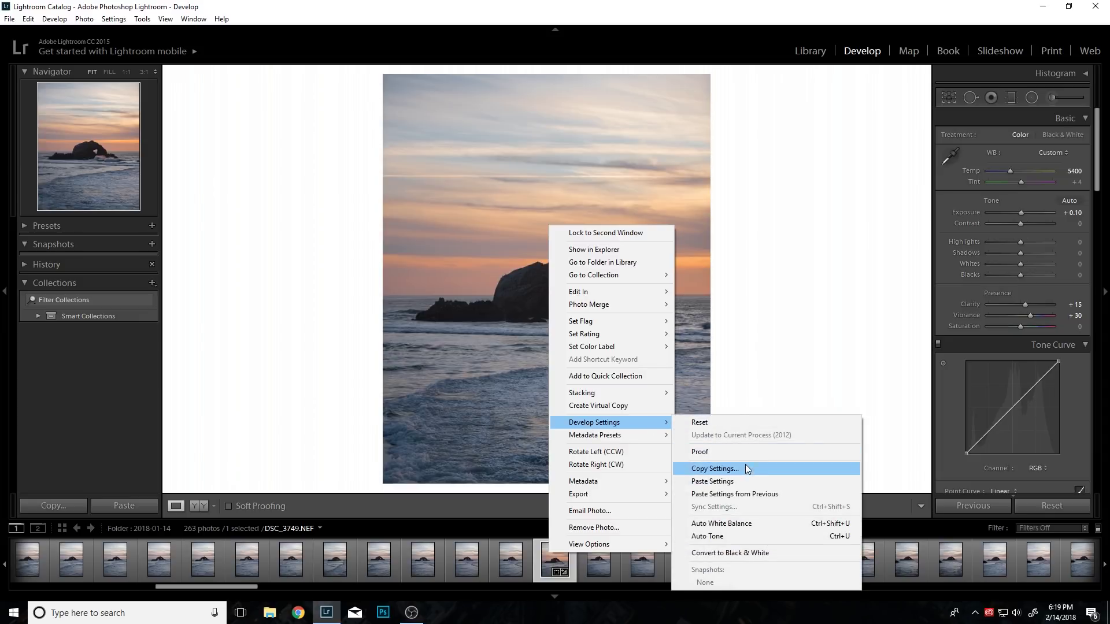
pyautogui.click(747, 482)
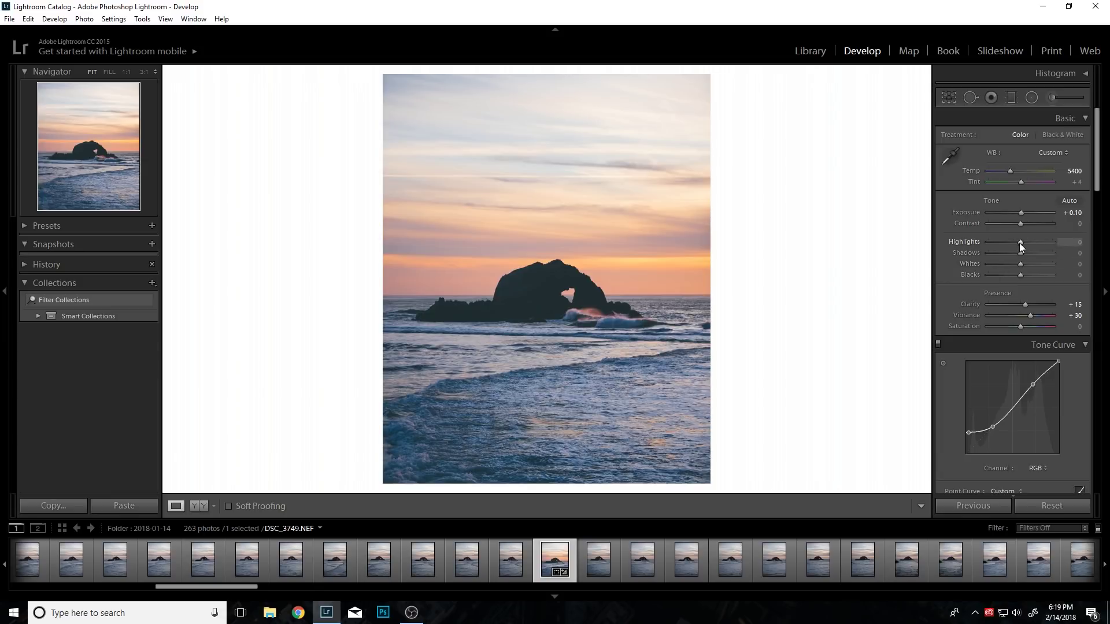
# Lower the photo's highlights to -23 and raise its shadows to +34
pyautogui.moveTo(1018, 243); pyautogui.dragTo(1012, 242)
pyautogui.moveTo(1020, 254)
pyautogui.mouseDown()
pyautogui.moveTo(1027, 273)
pyautogui.moveTo(1015, 265)
pyautogui.moveTo(1042, 255)
pyautogui.moveTo(1025, 256)
pyautogui.mouseUp()
pyautogui.moveTo(1028, 251); pyautogui.dragTo(1034, 260)
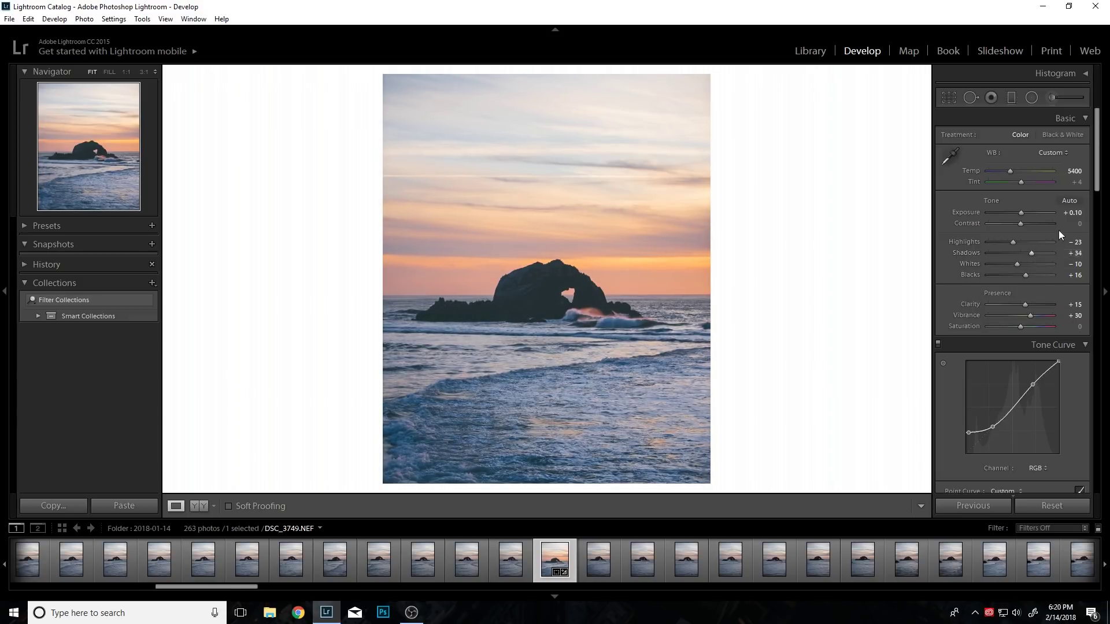
# Paint an Adjustment Brush mask over the whole sky with brush size 14 and exposure lowered to -1.77
pyautogui.click(1052, 96)
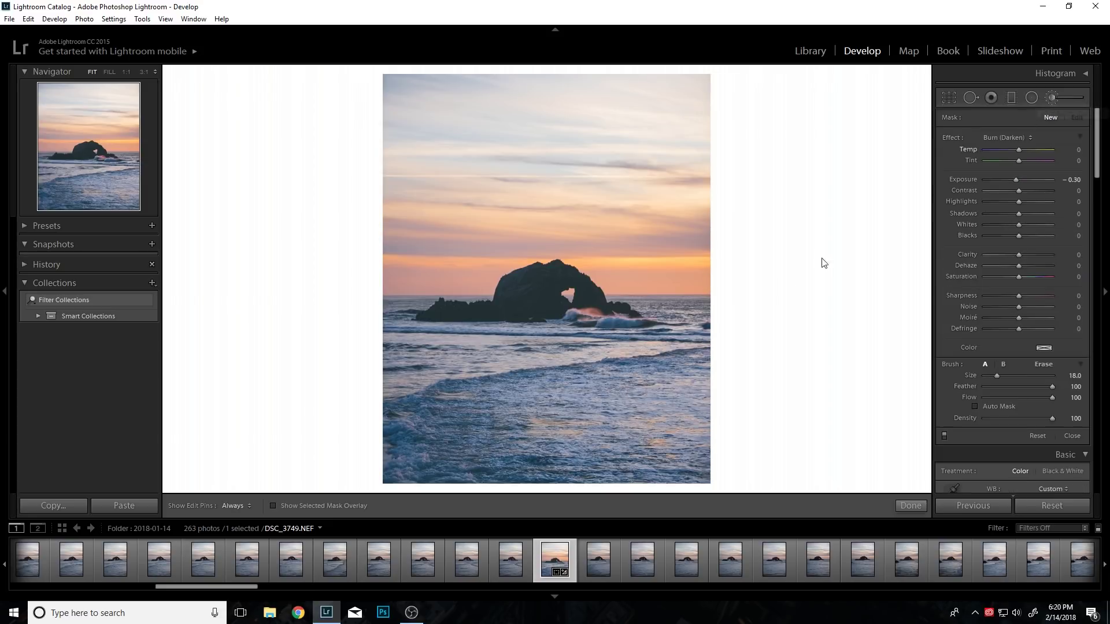
pyautogui.scroll(-2, 702, 272)
pyautogui.scroll(-1, 707, 276)
pyautogui.scroll(1, 707, 277)
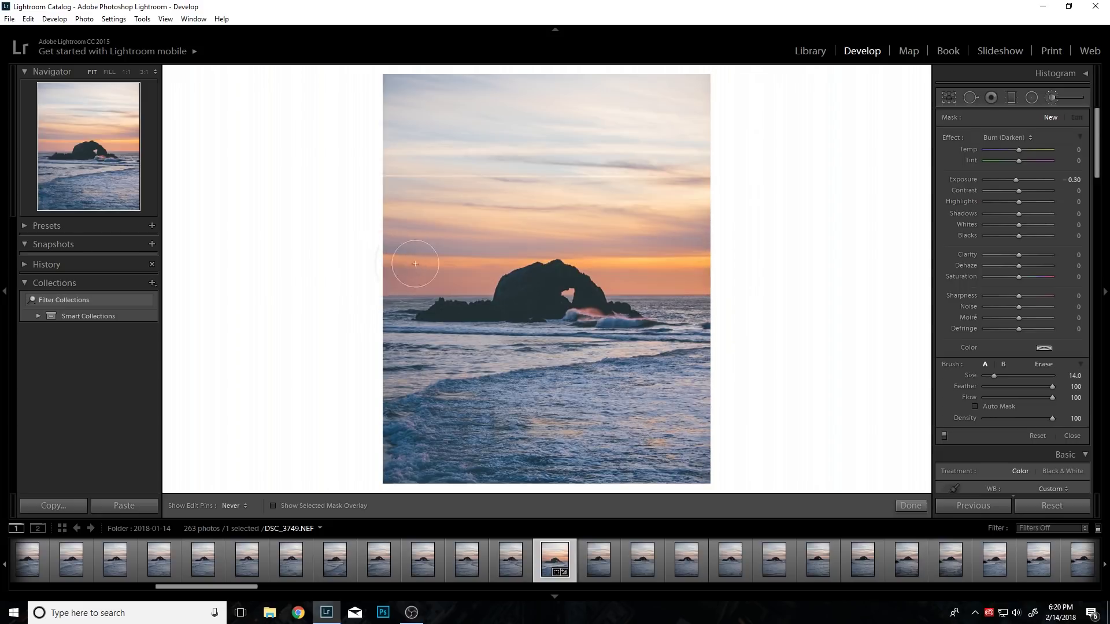
pyautogui.press('h')
pyautogui.moveTo(686, 248)
pyautogui.mouseDown()
pyautogui.moveTo(1070, 201)
pyautogui.moveTo(1003, 179)
pyautogui.mouseUp()
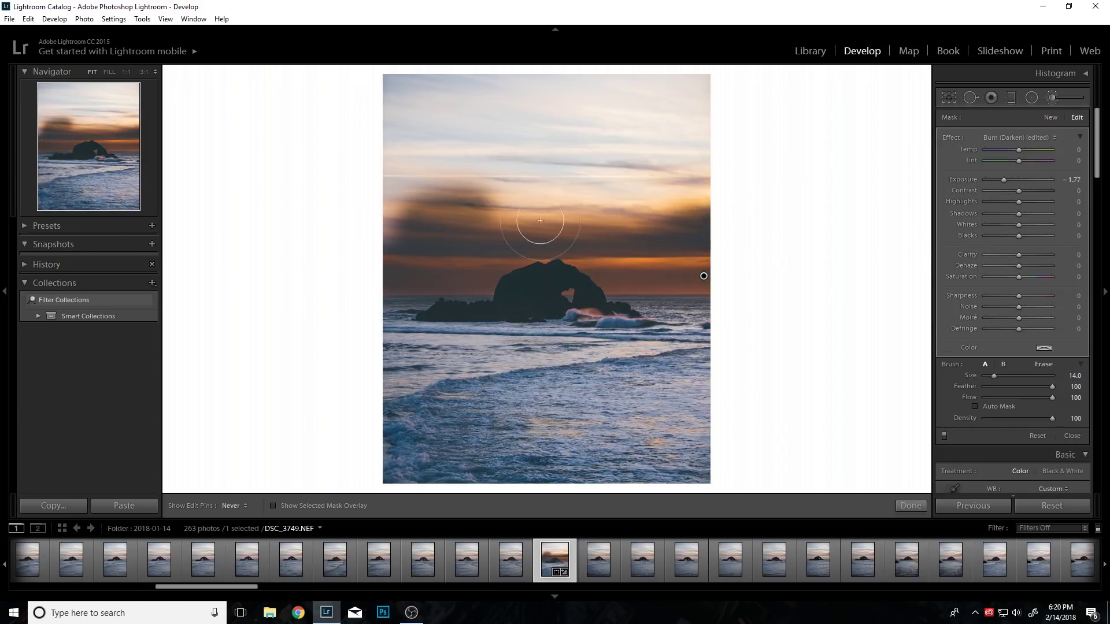
pyautogui.moveTo(346, 177); pyautogui.dragTo(724, 141)
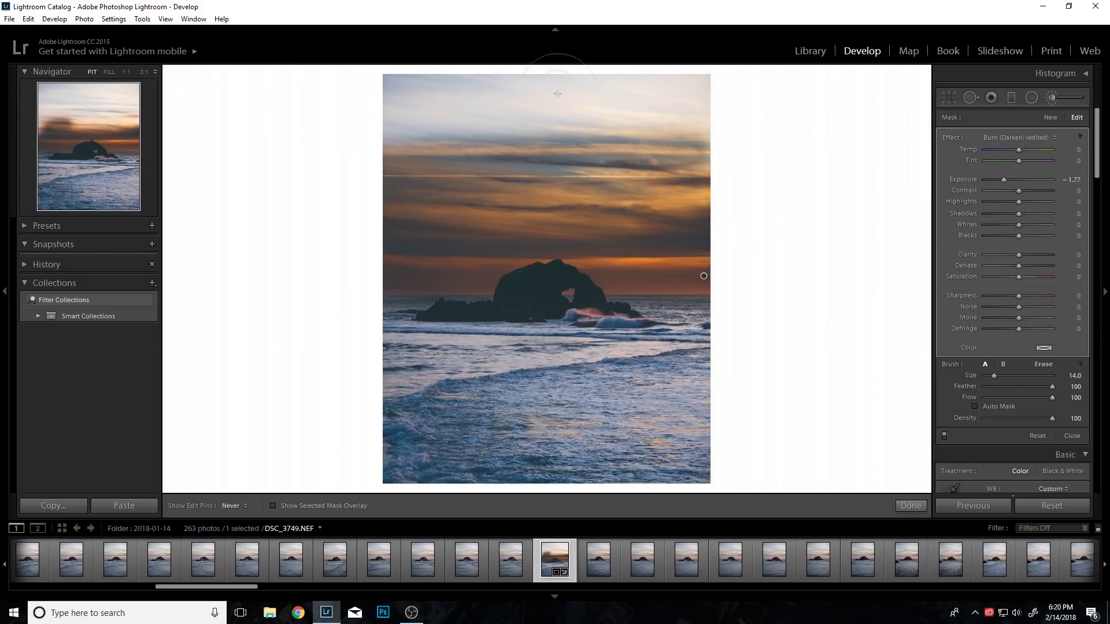
pyautogui.press('h')
pyautogui.moveTo(289, 123); pyautogui.dragTo(441, 173)
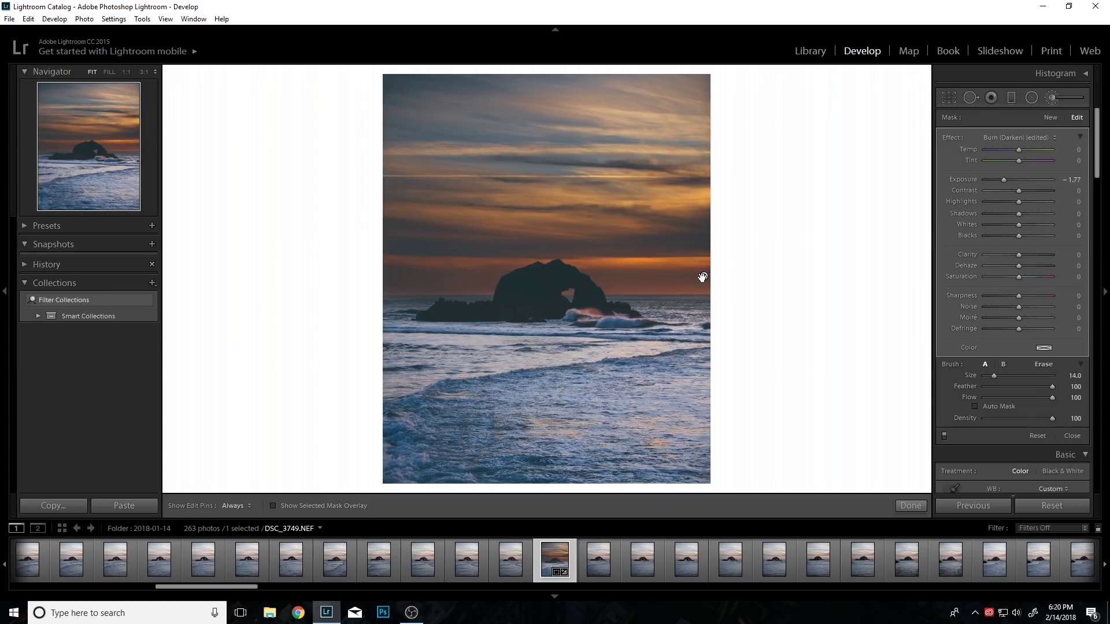
# Set the sky brush mask's exposure to -0.10, dehaze to 20 and highlights to -25
pyautogui.moveTo(702, 277)
pyautogui.doubleClick(1070, 180)
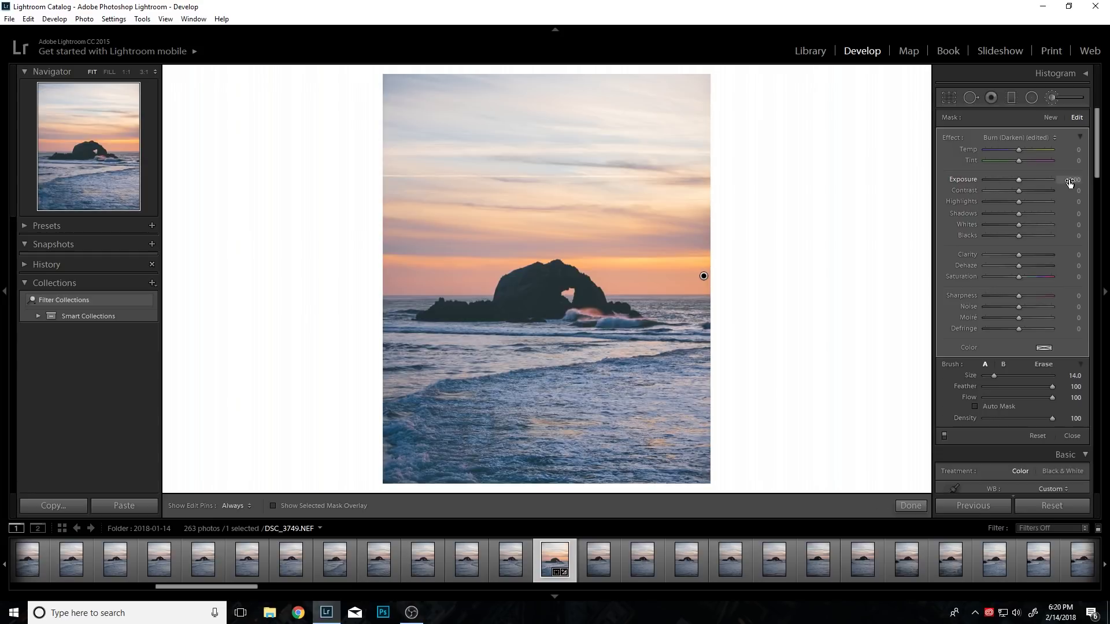
pyautogui.click(1018, 180)
pyautogui.moveTo(1024, 264); pyautogui.dragTo(1028, 266)
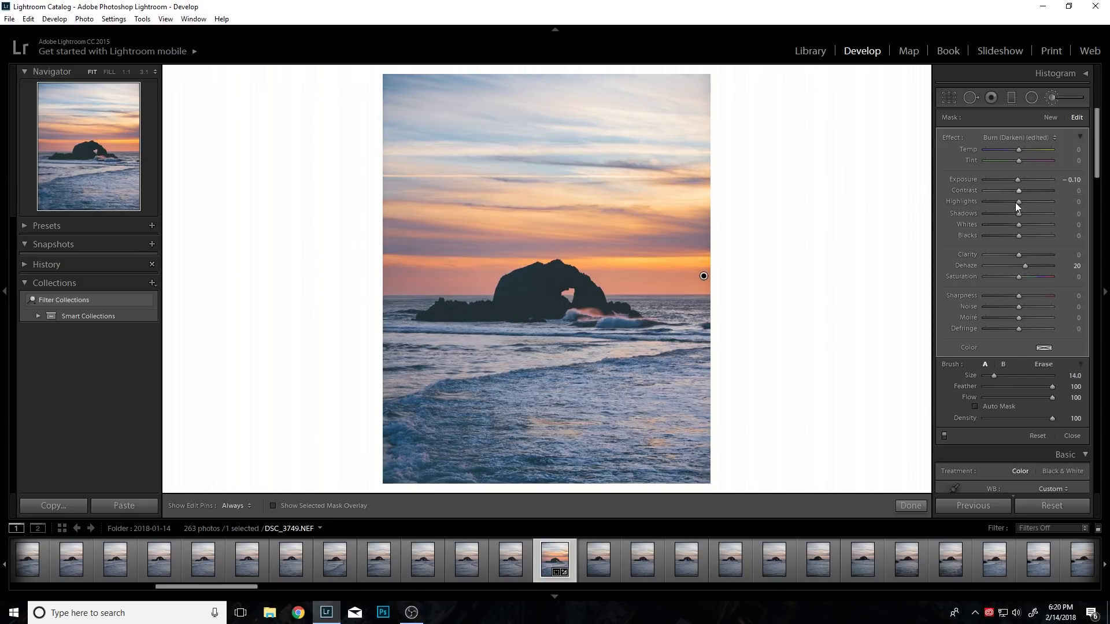
pyautogui.moveTo(1015, 202); pyautogui.dragTo(1006, 207)
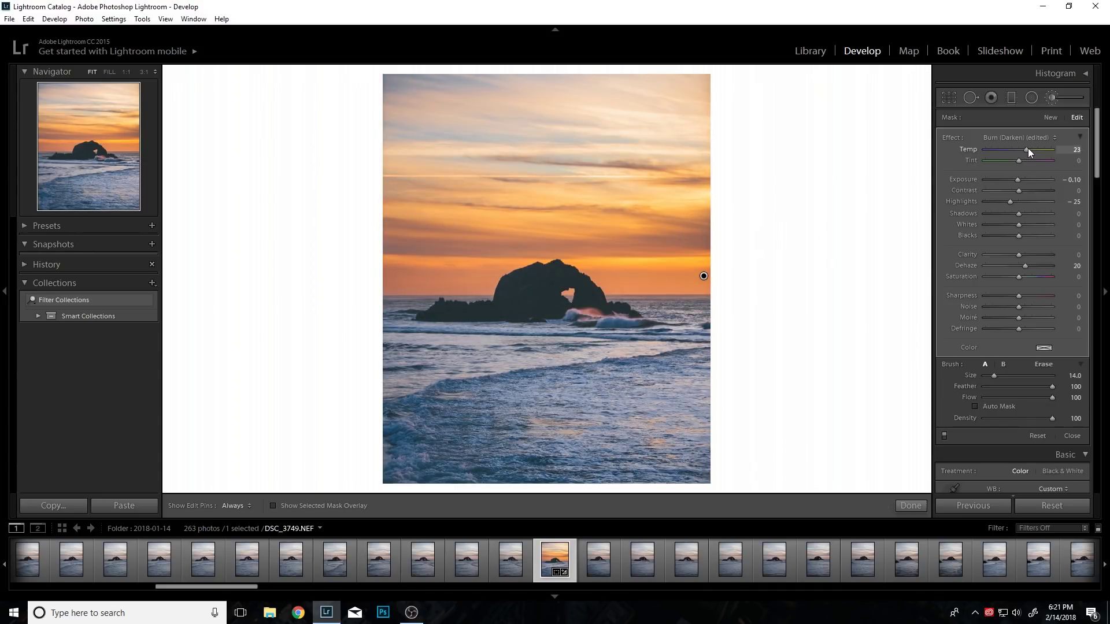
# Warm the sky mask's temperature to about 23, shift its tint toward magenta, undo the last tweak and close the brush
pyautogui.moveTo(1029, 148); pyautogui.dragTo(1030, 148)
pyautogui.moveTo(1018, 159); pyautogui.dragTo(1024, 161)
pyautogui.click(1025, 160)
pyautogui.click(1026, 149)
pyautogui.click(1021, 160)
pyautogui.hotkey('ctrl', 'z')
pyautogui.click(1052, 97)
# Shift the yellow hue to -41 in the HSL adjustments
pyautogui.scroll(-10, 977, 243)
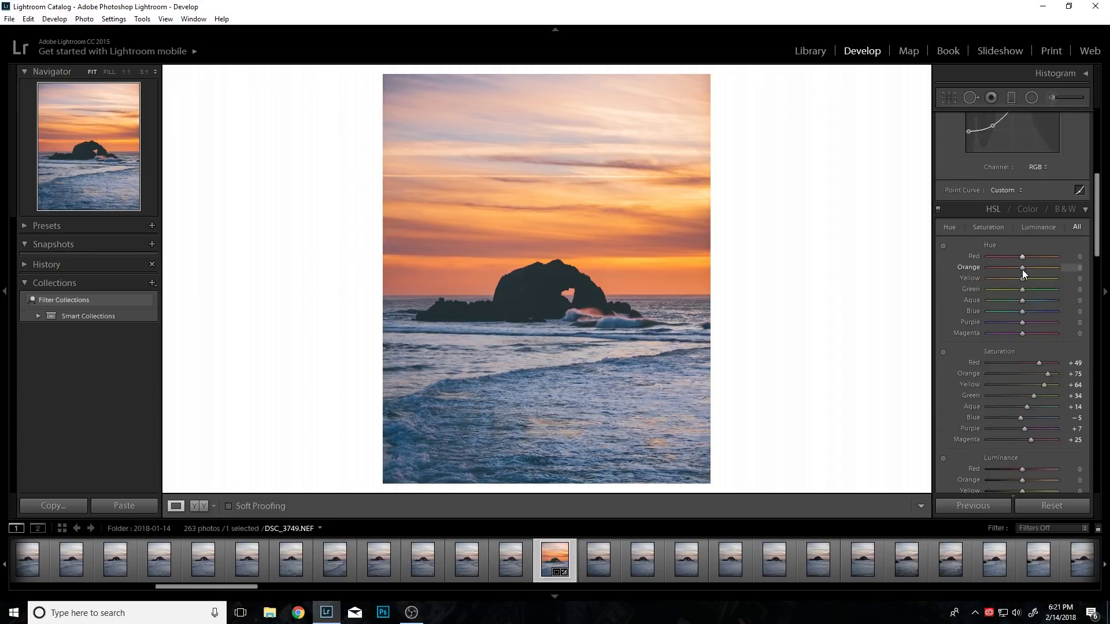
pyautogui.moveTo(1010, 280); pyautogui.dragTo(1005, 277)
pyautogui.scroll(-2, 1019, 269)
pyautogui.scroll(2, 1020, 256)
# Add a Graduated Filter across the middle of the sky with temperature 23 and tint about 25, and close the tool
pyautogui.click(1011, 104)
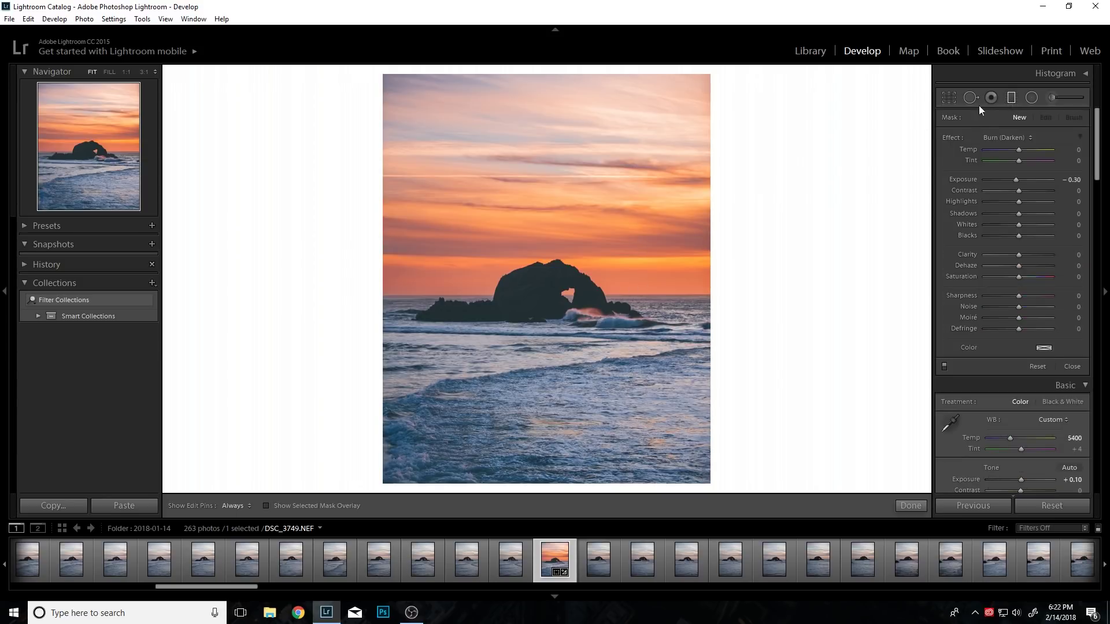
pyautogui.moveTo(551, 146); pyautogui.dragTo(553, 202)
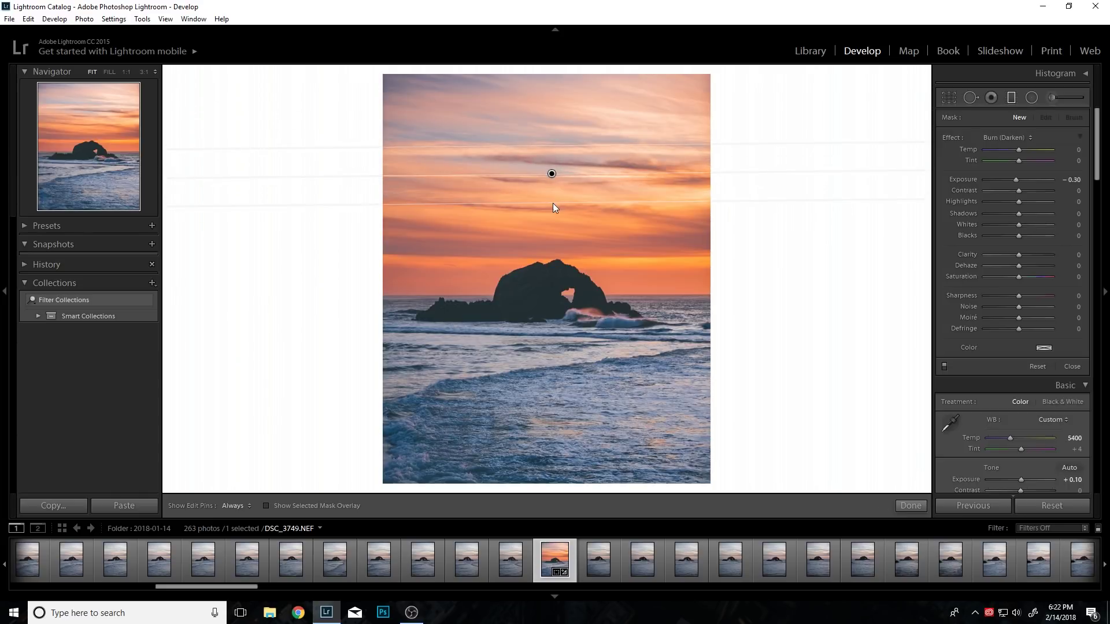
pyautogui.click(1025, 150)
pyautogui.click(1024, 161)
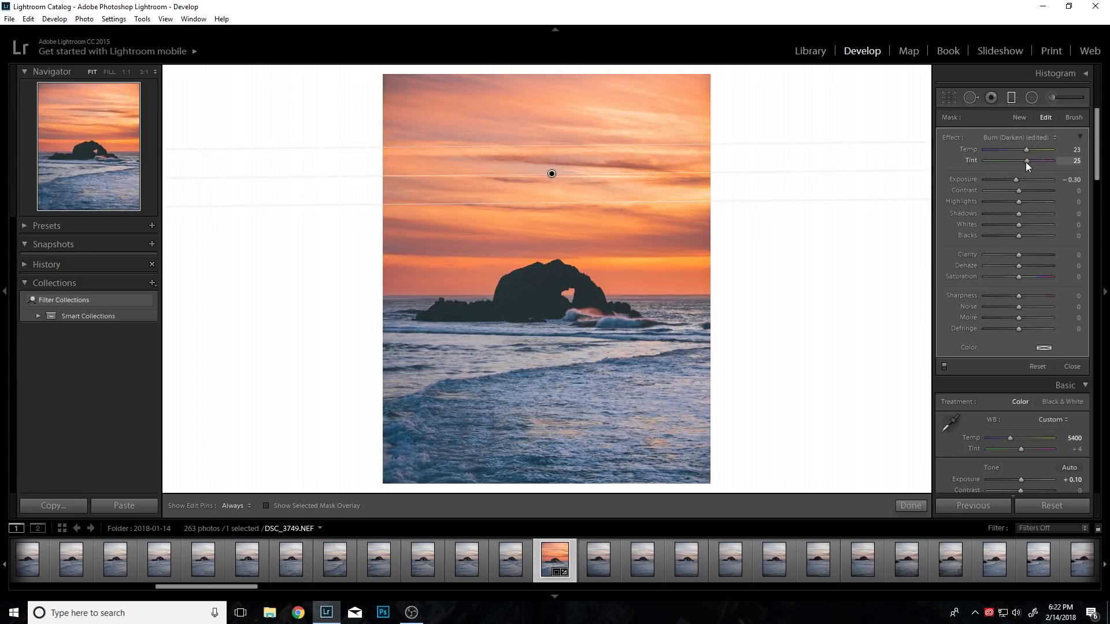
pyautogui.press('Down')
pyautogui.press('Down')
pyautogui.click(1004, 102)
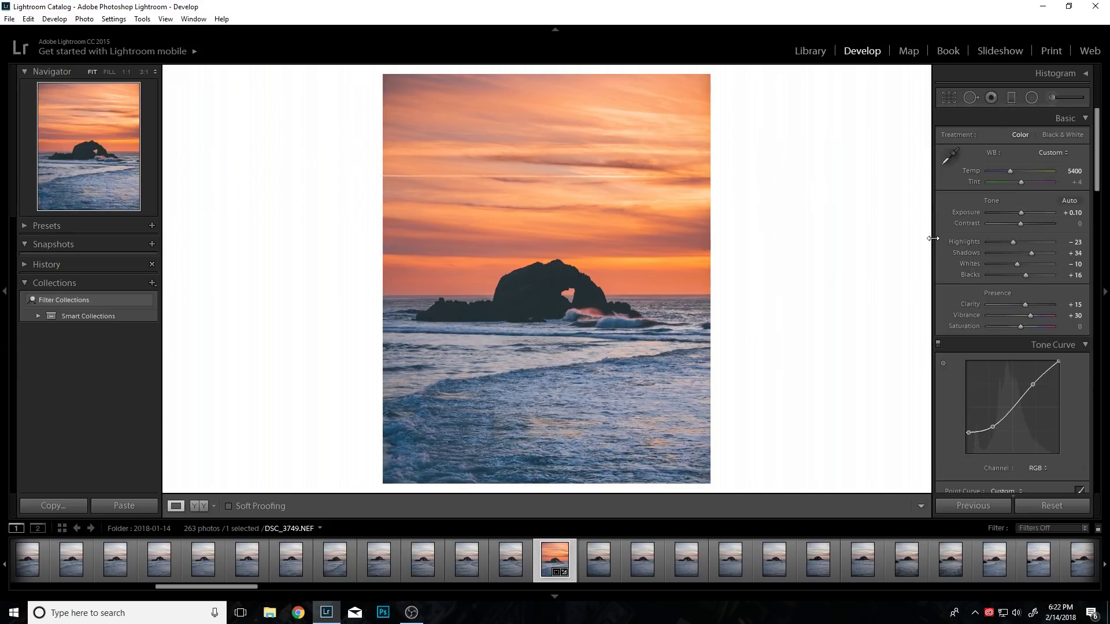
# Set the Dehaze amount in the photo's effects to +20
pyautogui.scroll(-10, 946, 249)
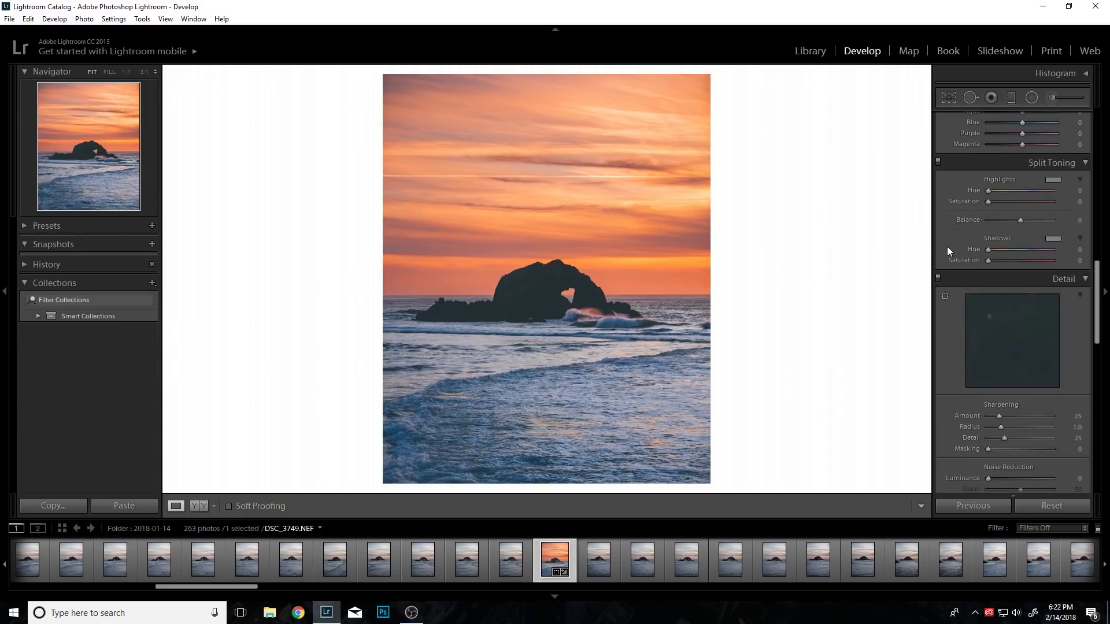
pyautogui.scroll(-10, 946, 247)
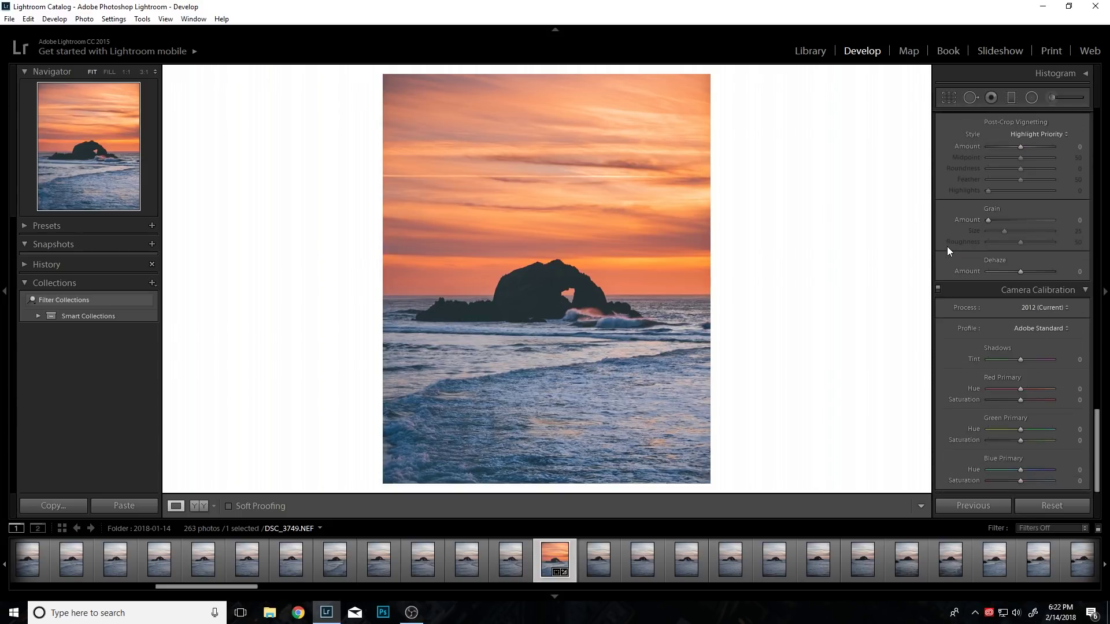
pyautogui.click(1078, 271)
pyautogui.write('20')
pyautogui.press('Return')
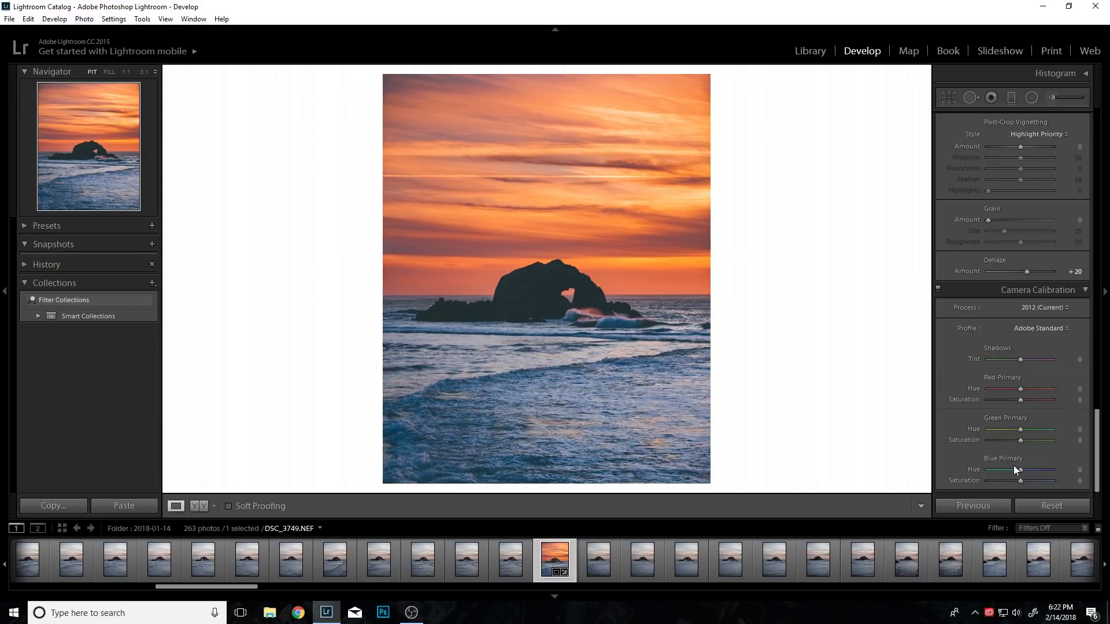
# Test the Camera Calibration blue primary hue at -100 and settle on a milder shift of -30
pyautogui.moveTo(1014, 468); pyautogui.dragTo(982, 469)
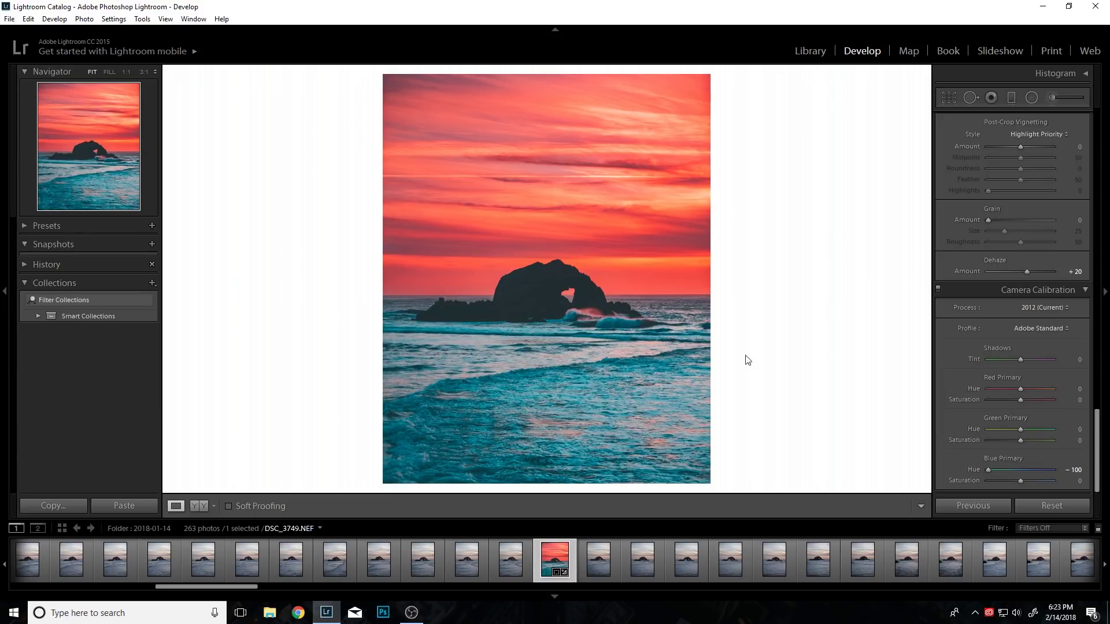
pyautogui.click(1014, 472)
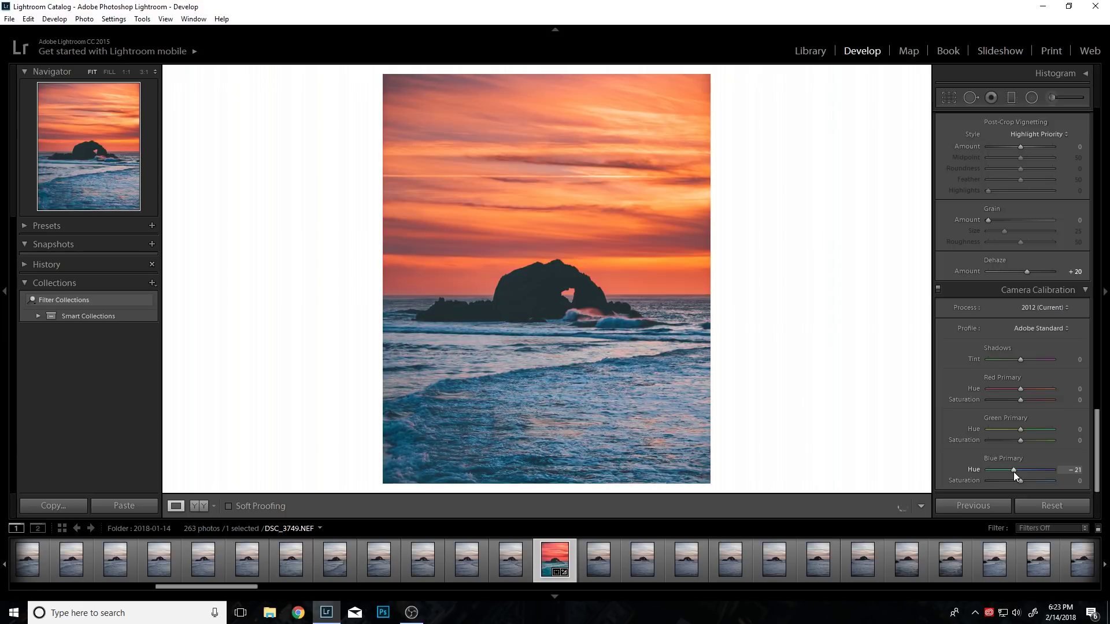
pyautogui.click(1075, 470)
pyautogui.write('-30')
pyautogui.press('Return')
pyautogui.click(1075, 470)
pyautogui.press('BackSpace')
pyautogui.press('Return')
# Shift the orange hue to -10 in the HSL adjustments
pyautogui.scroll(8, 987, 343)
pyautogui.scroll(6, 983, 342)
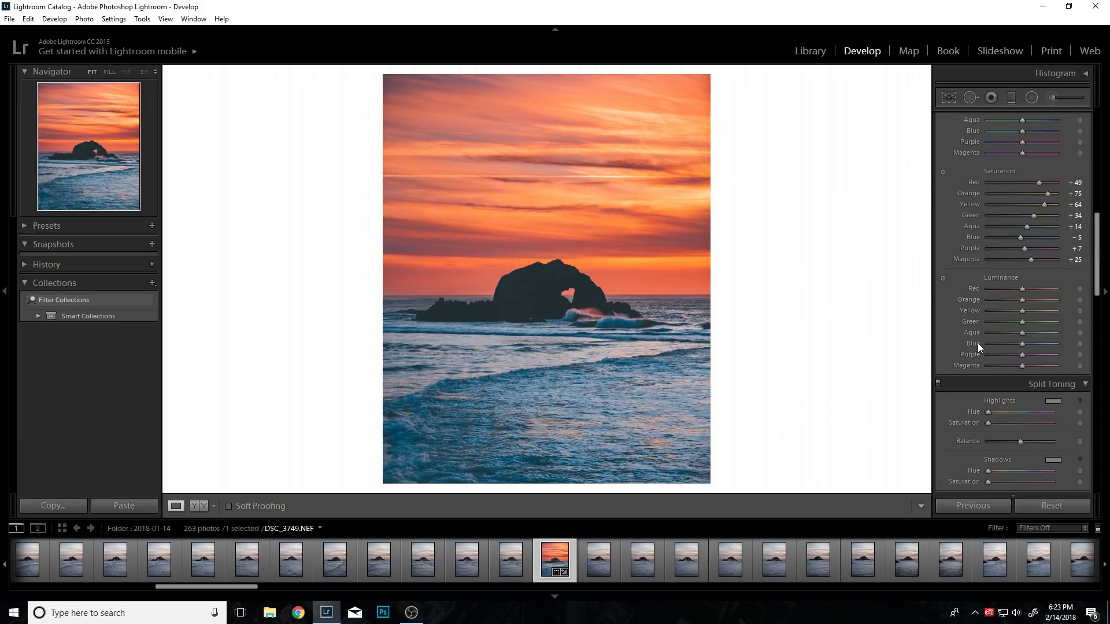
pyautogui.click(1017, 287)
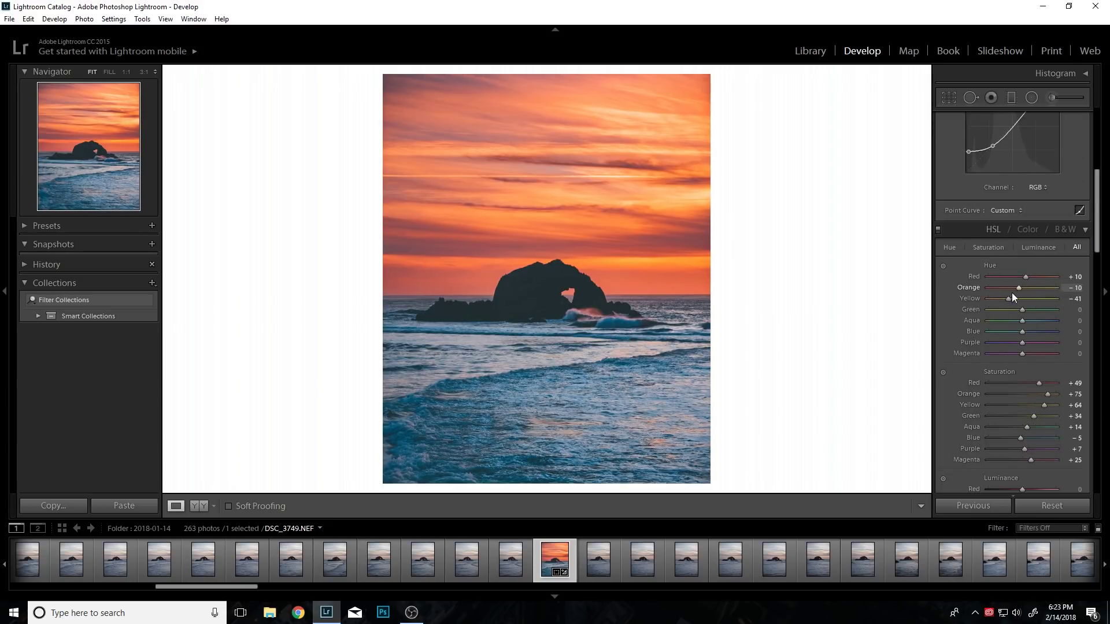
# Shift the yellow hue to -31 in the HSL adjustments
pyautogui.click(1010, 298)
# Enable lens profile corrections, trying the Nikon make and its lens models before choosing Tamron with the TAMRON SP 70-200mm model
pyautogui.scroll(-10, 965, 300)
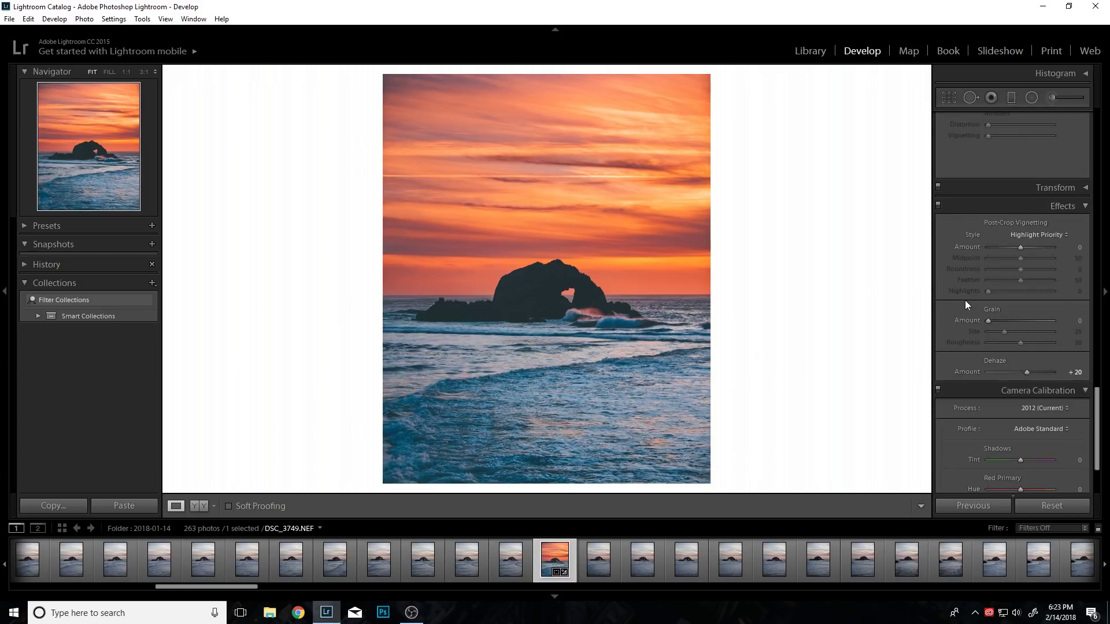
pyautogui.scroll(5, 951, 353)
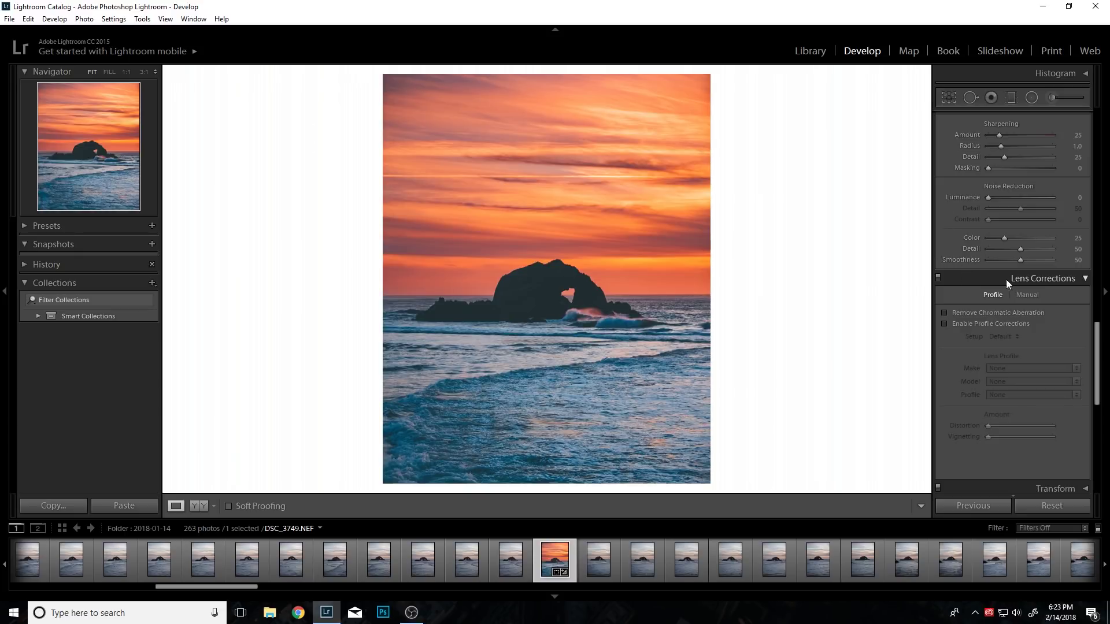
pyautogui.click(945, 325)
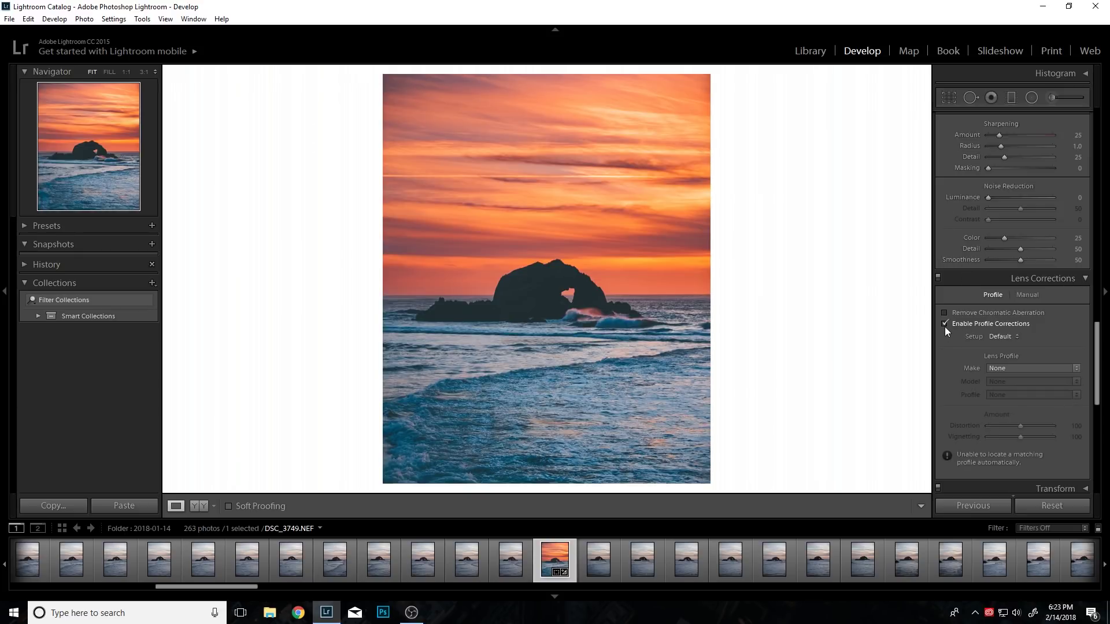
pyautogui.click(1004, 368)
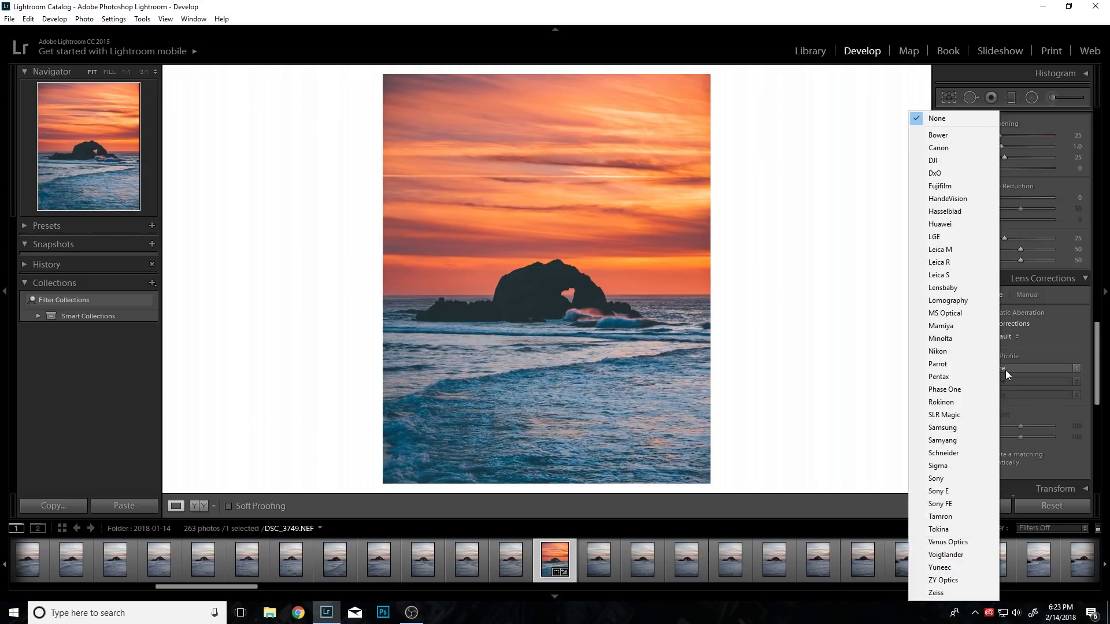
pyautogui.click(971, 353)
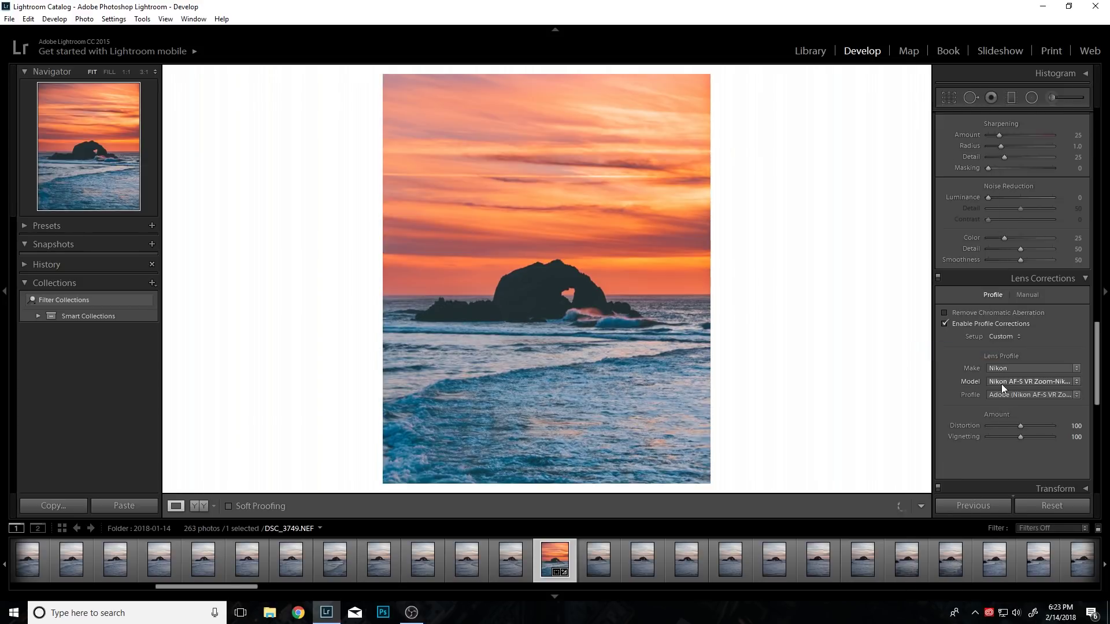
pyautogui.click(1004, 382)
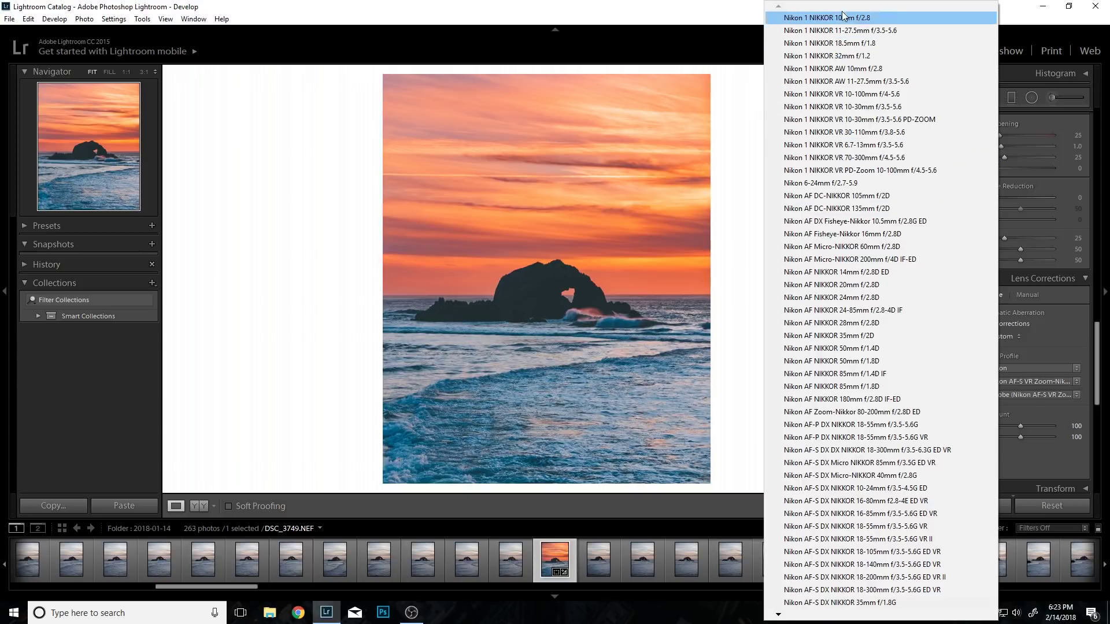
pyautogui.click(1037, 369)
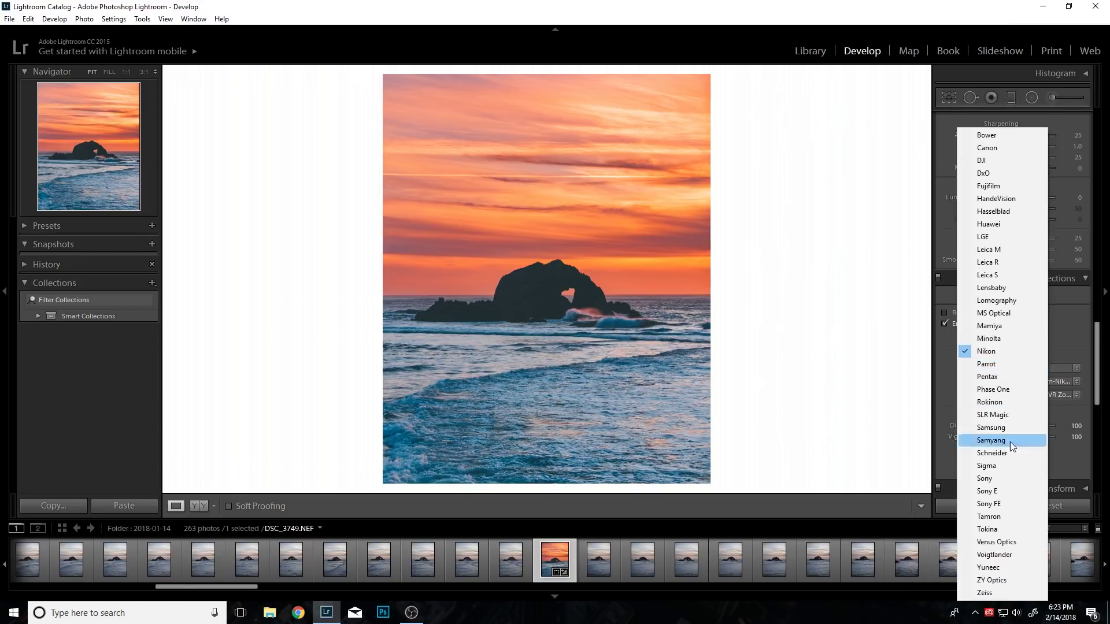
pyautogui.click(1020, 516)
pyautogui.click(1024, 364)
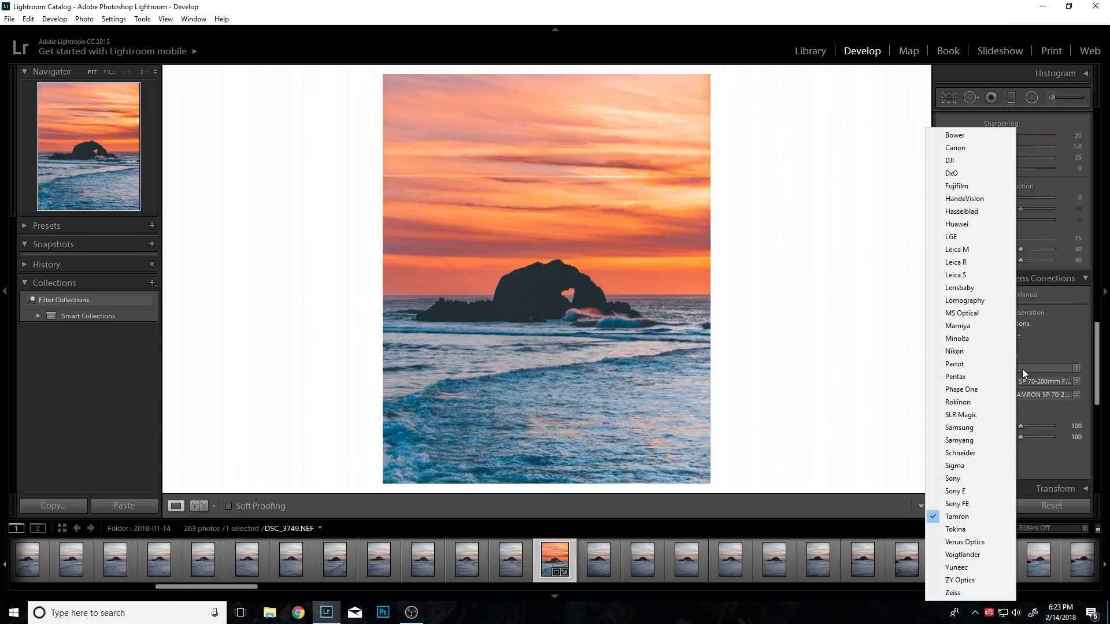
pyautogui.click(1031, 383)
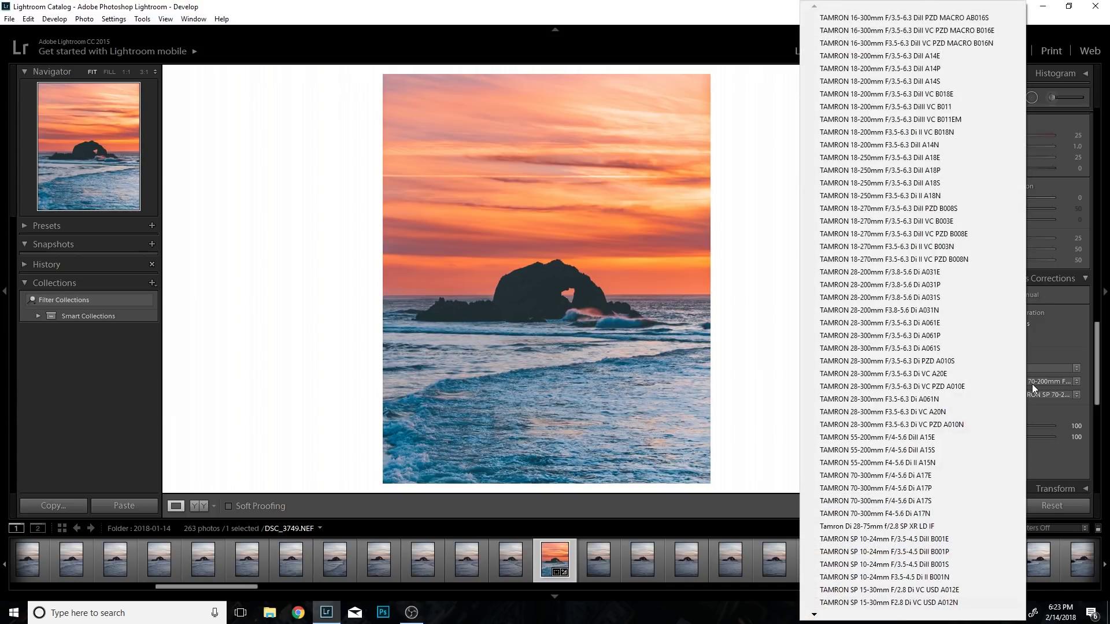
pyautogui.click(1041, 408)
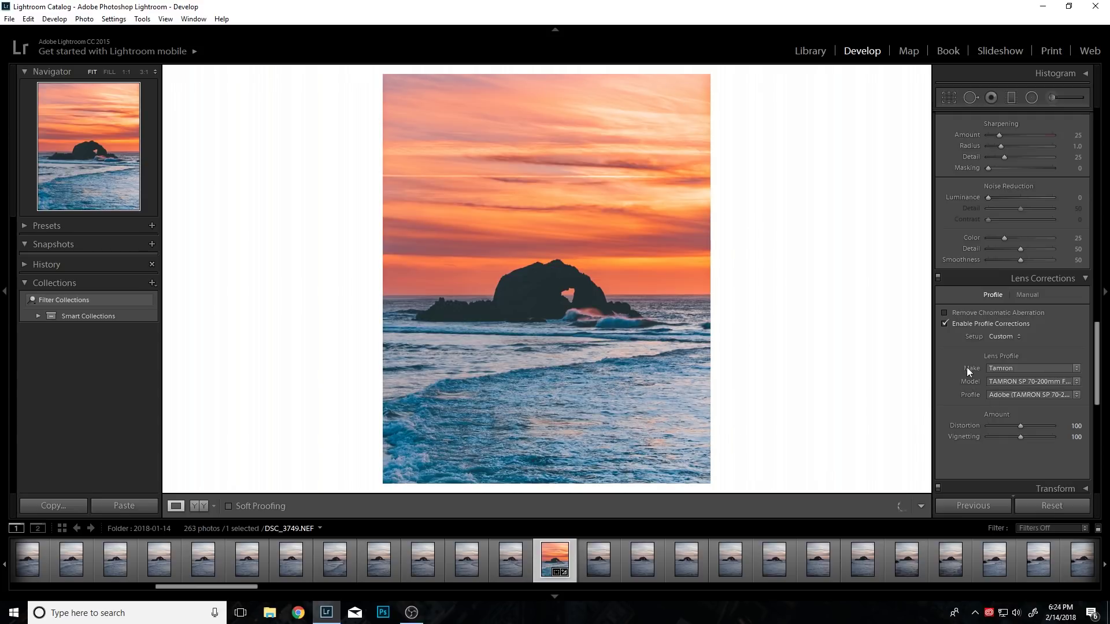
# Compare the photo with profile corrections off and on, and reduce the correction's vignetting amount to 21
pyautogui.click(945, 325)
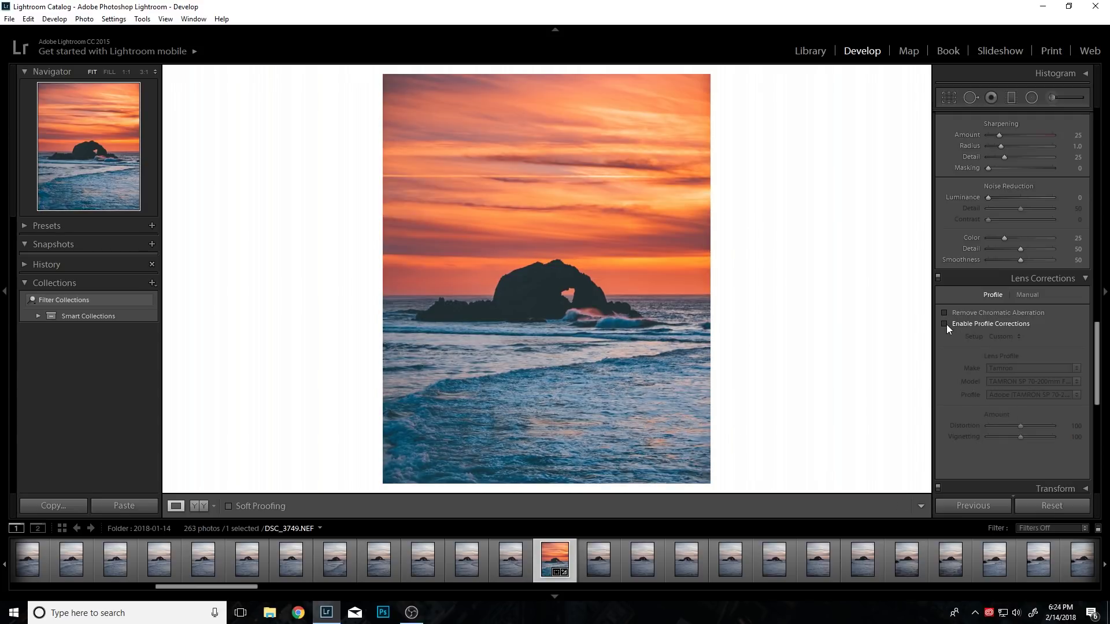
pyautogui.click(946, 324)
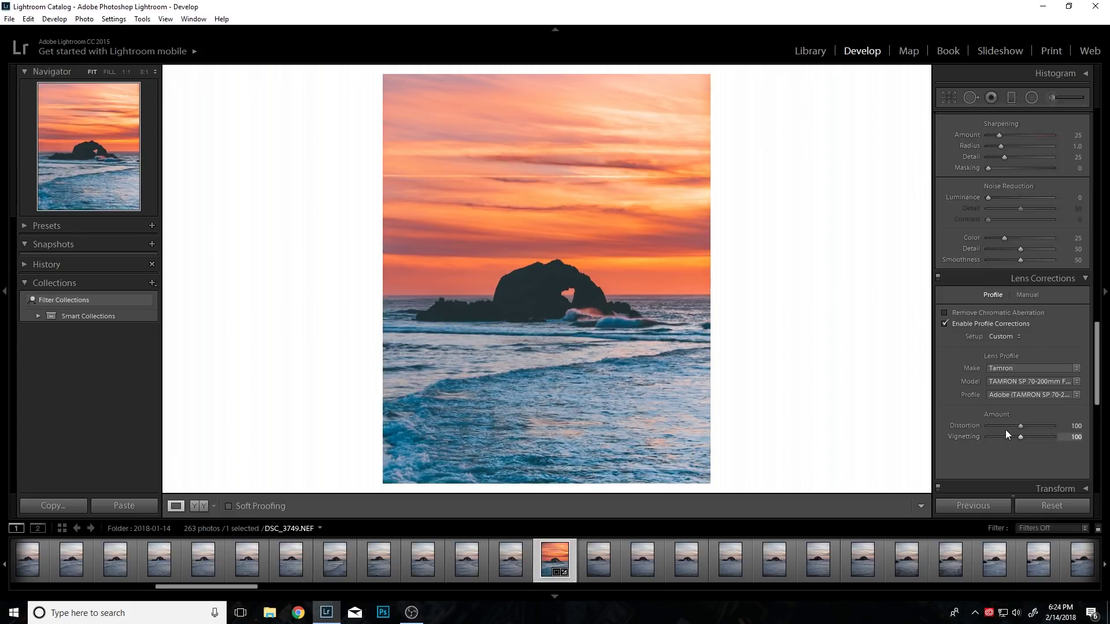
pyautogui.moveTo(1000, 436)
pyautogui.mouseDown()
pyautogui.moveTo(988, 438)
pyautogui.moveTo(1059, 434)
pyautogui.moveTo(995, 438)
pyautogui.mouseUp()
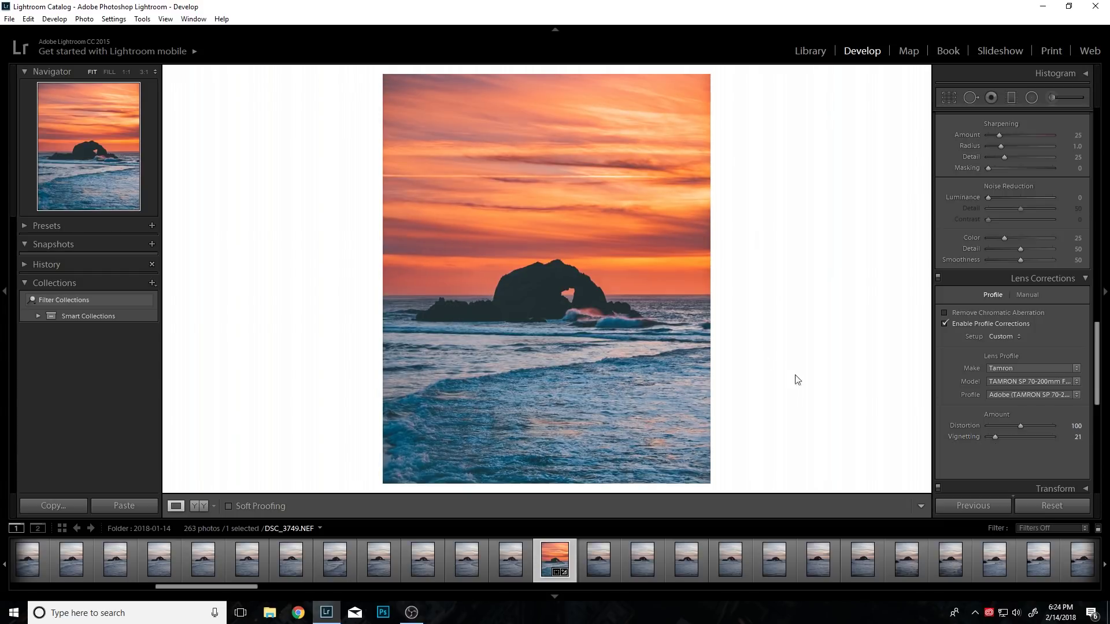
# Shift the yellow hue to -64 in the HSL adjustments
pyautogui.scroll(5, 982, 385)
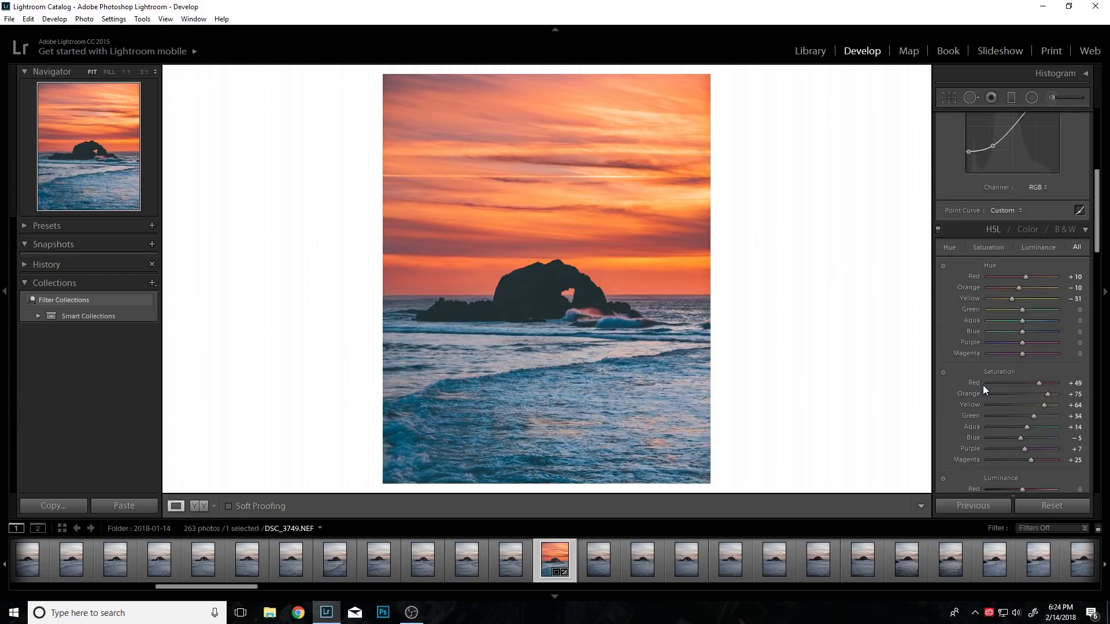
pyautogui.scroll(5, 983, 385)
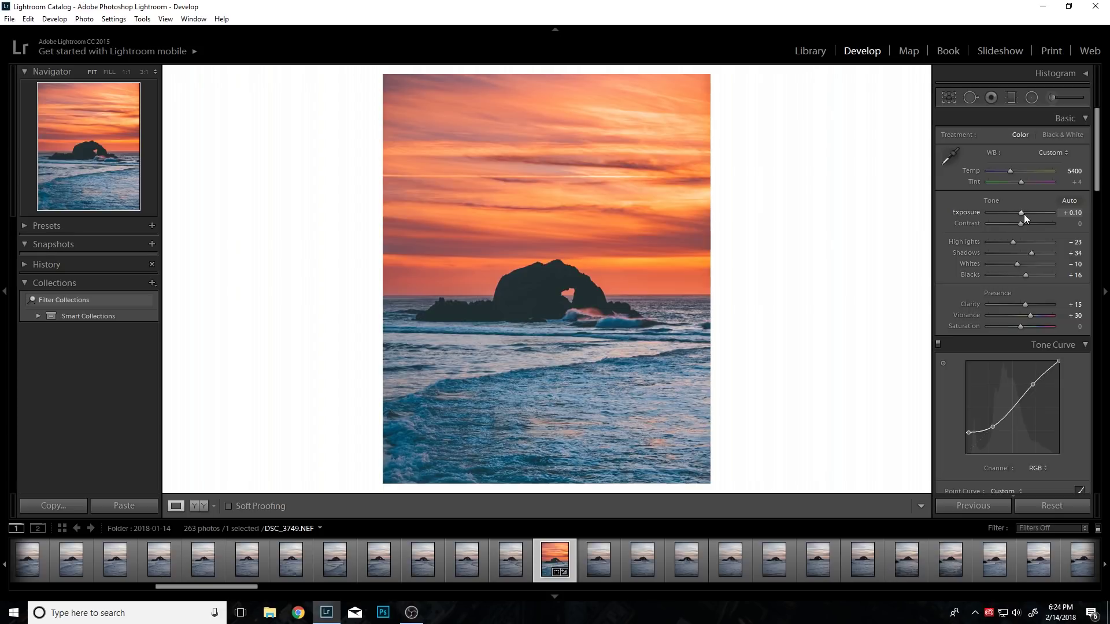
pyautogui.scroll(-5, 969, 326)
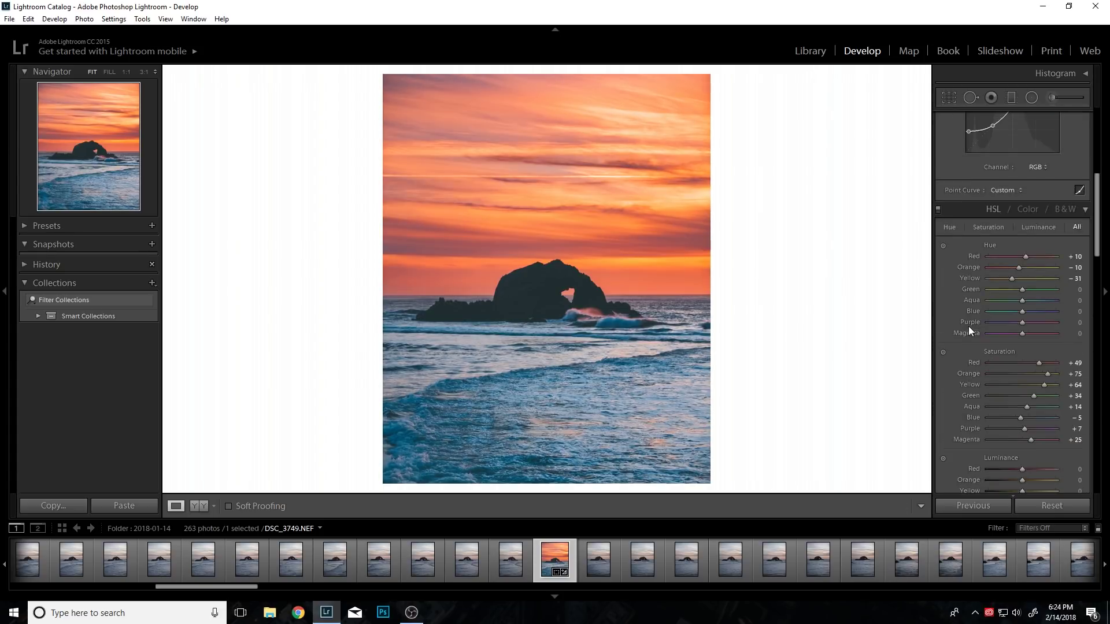
pyautogui.moveTo(1005, 283)
pyautogui.mouseDown()
pyautogui.moveTo(980, 277)
pyautogui.moveTo(1011, 282)
pyautogui.moveTo(997, 280)
pyautogui.mouseUp()
# Paint a new Adjustment Brush mask over the sea and set its exposure to 0
pyautogui.click(1051, 98)
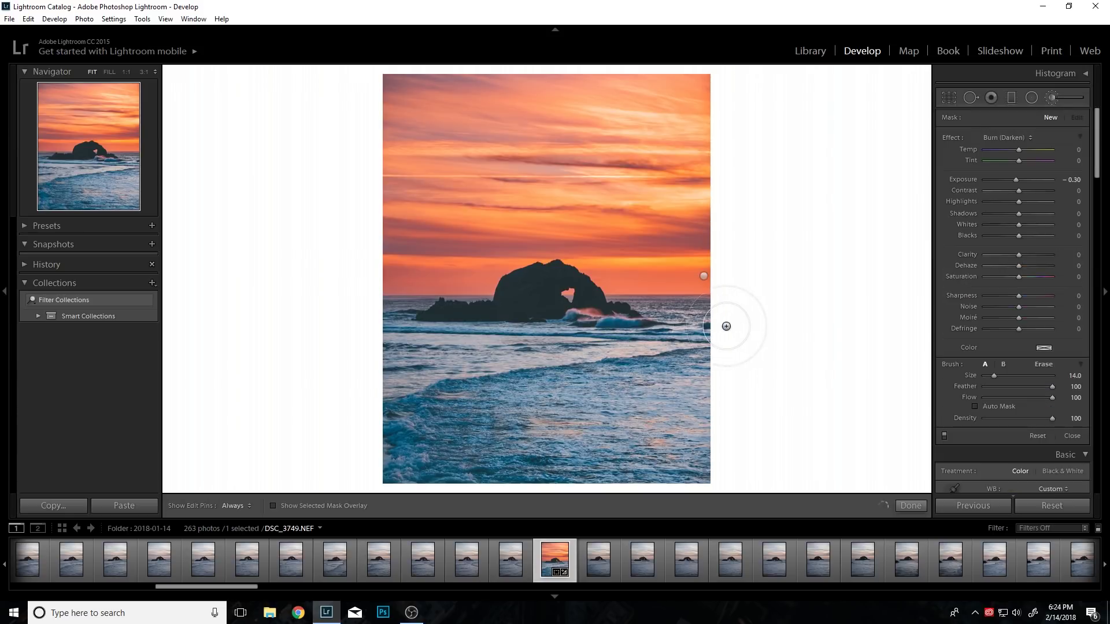
pyautogui.moveTo(704, 318)
pyautogui.mouseDown()
pyautogui.moveTo(604, 311)
pyautogui.moveTo(359, 321)
pyautogui.mouseUp()
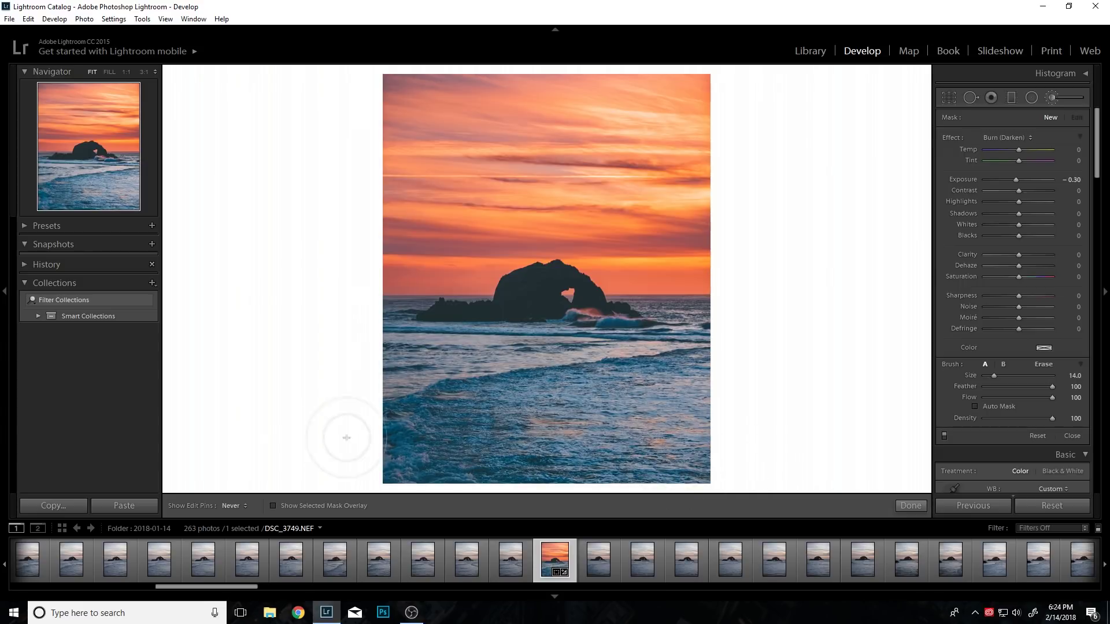
pyautogui.press('h')
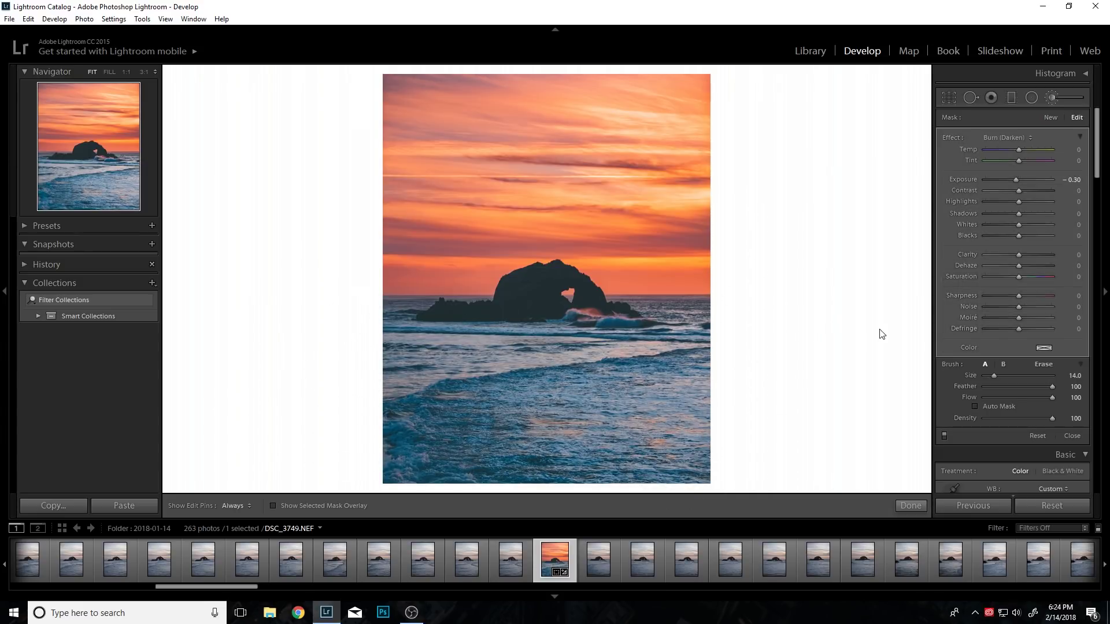
pyautogui.click(1073, 179)
pyautogui.write('0')
pyautogui.press('Return')
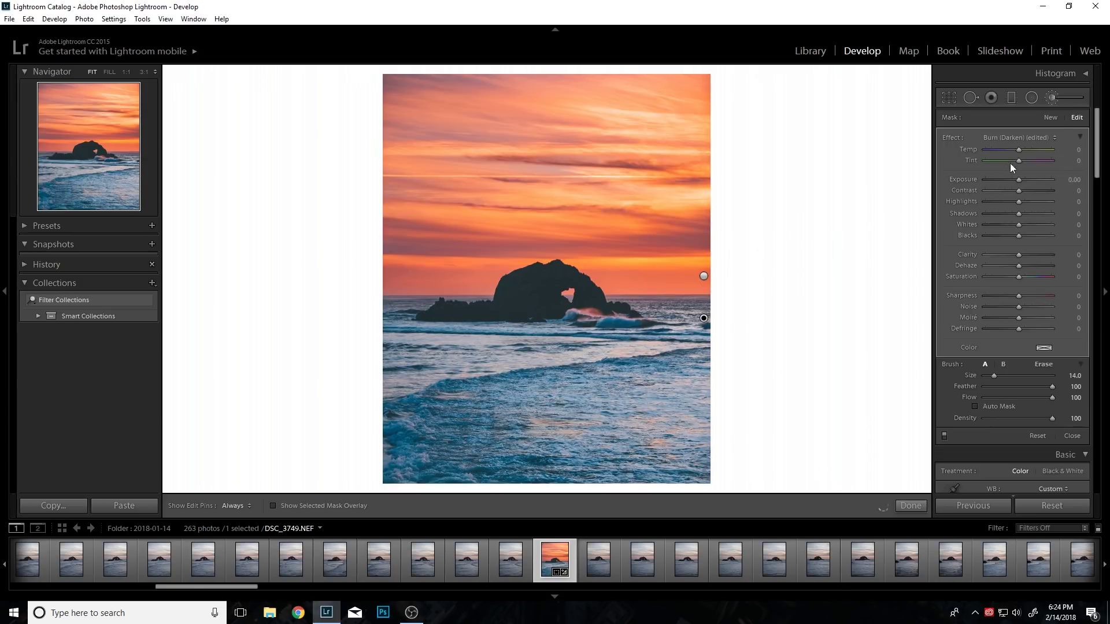
# Warm the sea's brush mask by setting both its temperature and its tint to 10
pyautogui.moveTo(1025, 148); pyautogui.dragTo(1027, 150)
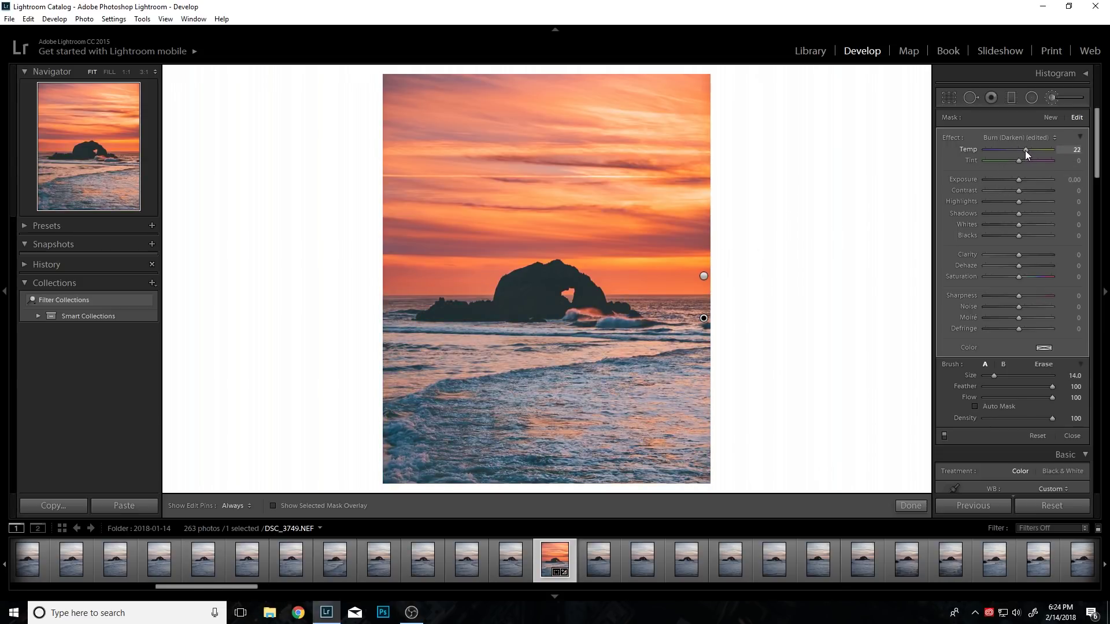
pyautogui.click(1077, 149)
pyautogui.write('10')
pyautogui.press('Return')
pyautogui.click(1078, 162)
pyautogui.write('10')
pyautogui.press('Return')
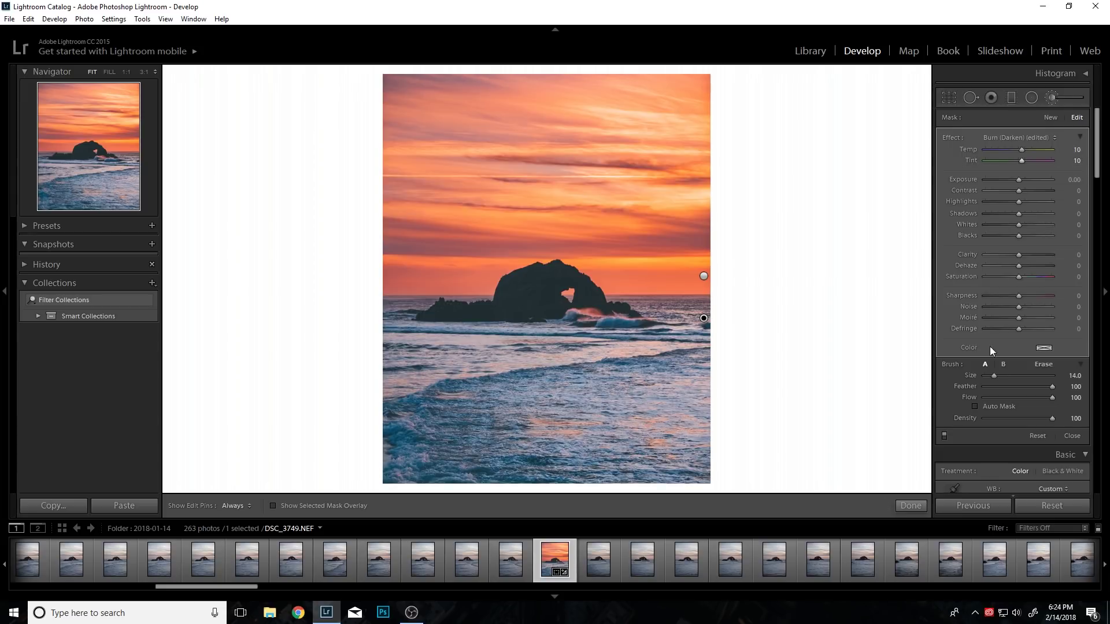
# Fine-tune the temperature and tint of the sea's brush mask and close the Adjustment Brush
pyautogui.scroll(-15, 983, 358)
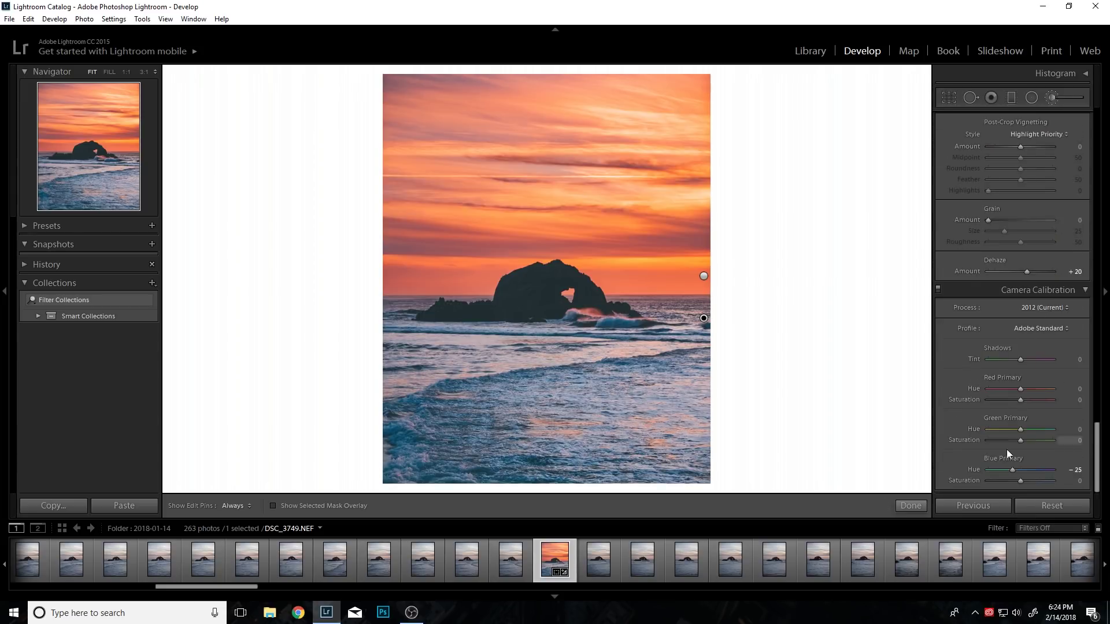
pyautogui.scroll(15, 976, 462)
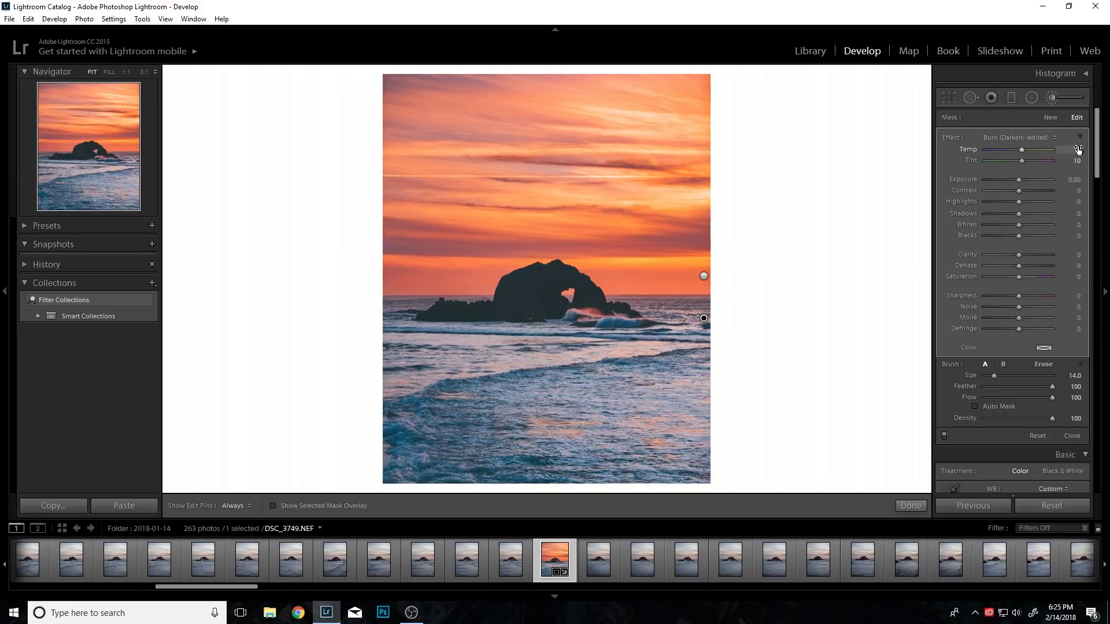
pyautogui.moveTo(1077, 149); pyautogui.dragTo(1073, 149)
pyautogui.moveTo(1020, 161); pyautogui.dragTo(1022, 161)
pyautogui.click(1052, 100)
# Raise the HSL luminance to +29 for blue, +12 for aqua and +10 for purple
pyautogui.scroll(-10, 958, 270)
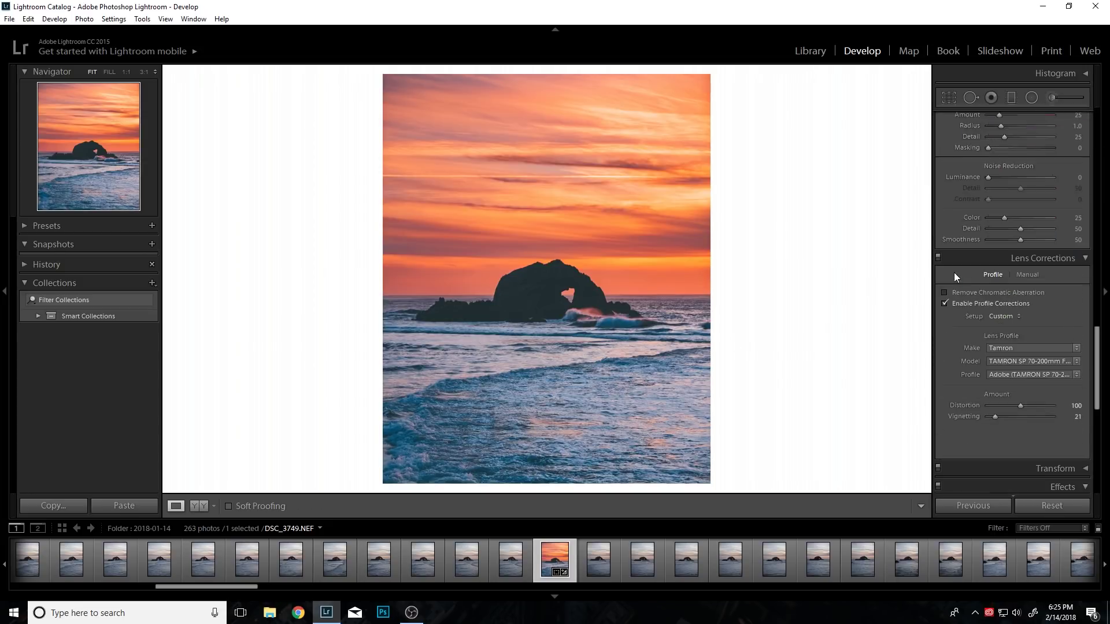
pyautogui.scroll(3, 962, 291)
pyautogui.moveTo(1027, 324); pyautogui.dragTo(1031, 325)
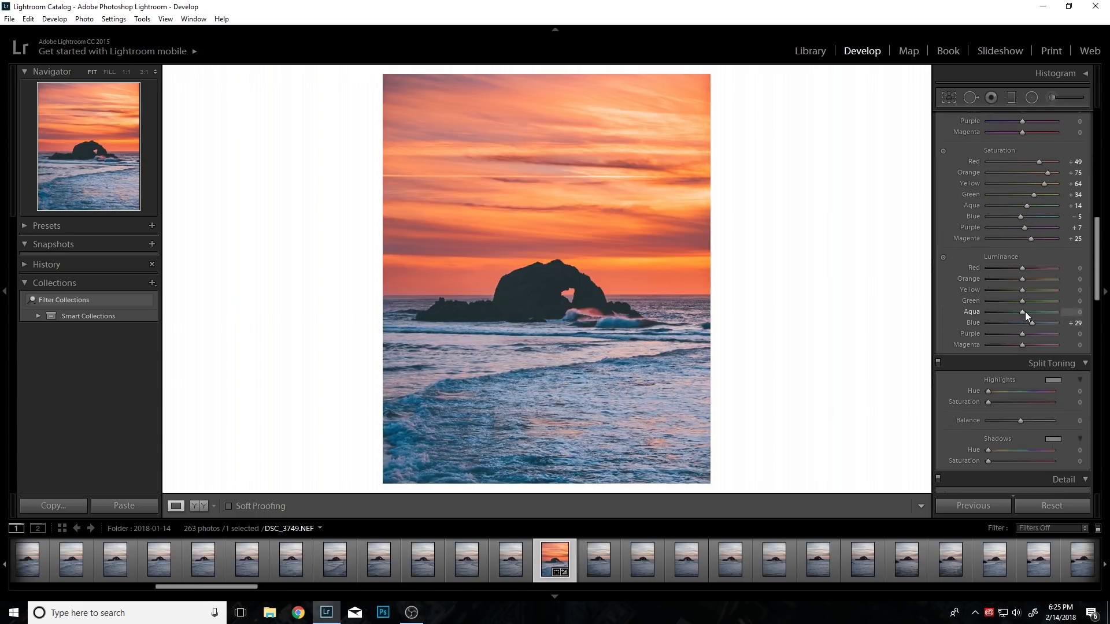
# Test the aqua hue toward both extremes and set it to +100
pyautogui.scroll(4, 971, 229)
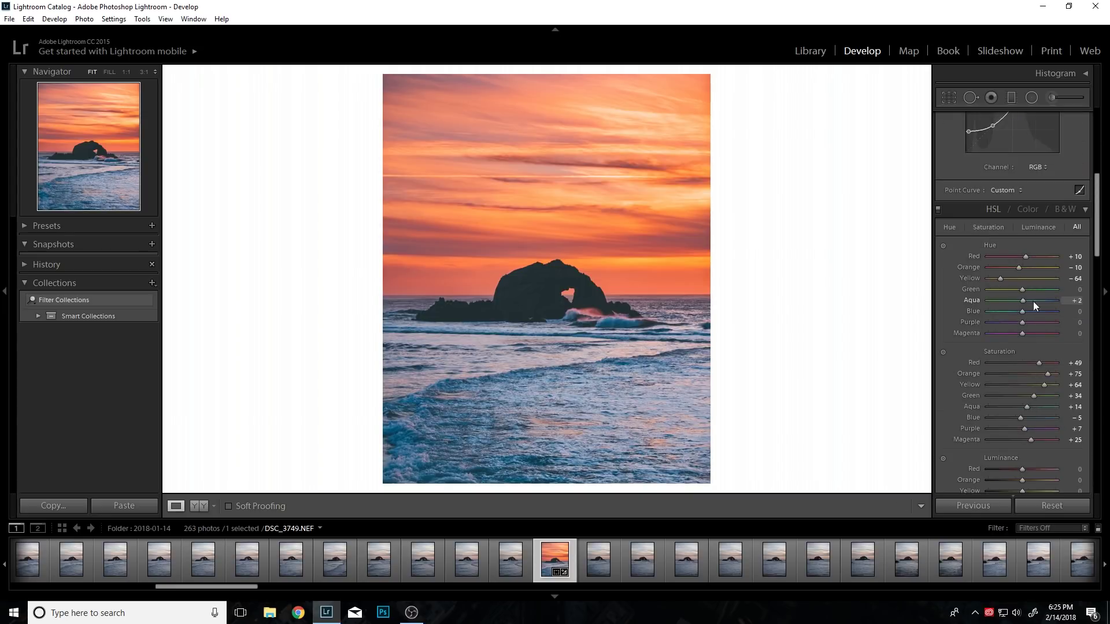
pyautogui.moveTo(1032, 301); pyautogui.dragTo(895, 320)
pyautogui.moveTo(1028, 300); pyautogui.dragTo(1092, 307)
# Try a blue hue shift of -75, undo it, and set the blue hue to -10
pyautogui.moveTo(1021, 311); pyautogui.dragTo(1005, 313)
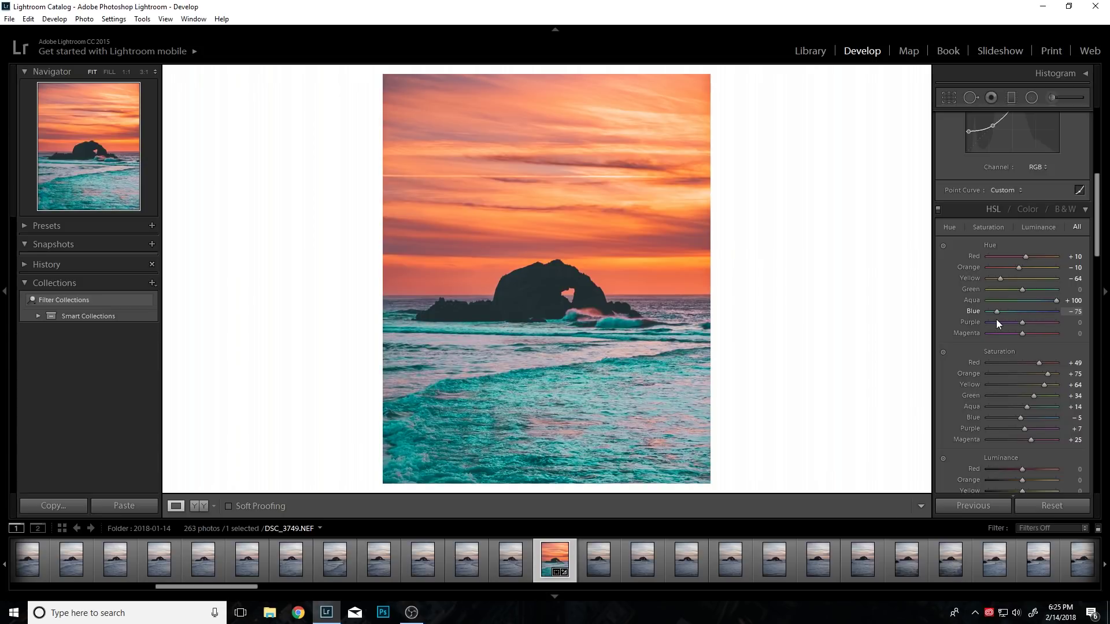
pyautogui.hotkey('ctrl', 'z')
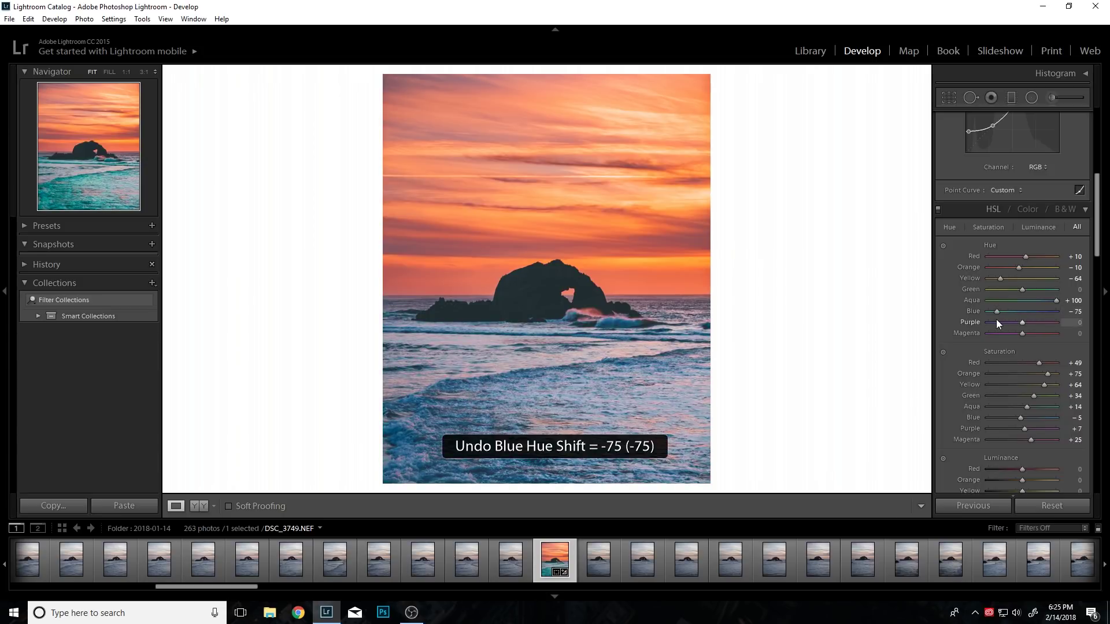
pyautogui.click(1022, 313)
pyautogui.press('Down')
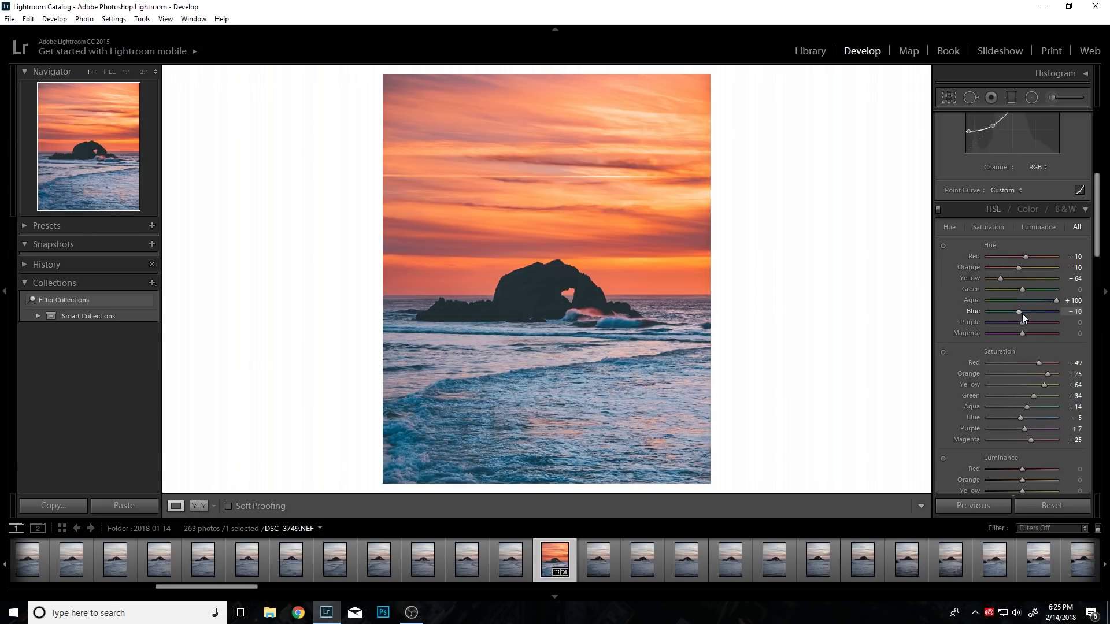
# Increase the Dehaze amount to +25 in the photo's effects
pyautogui.scroll(-15, 975, 323)
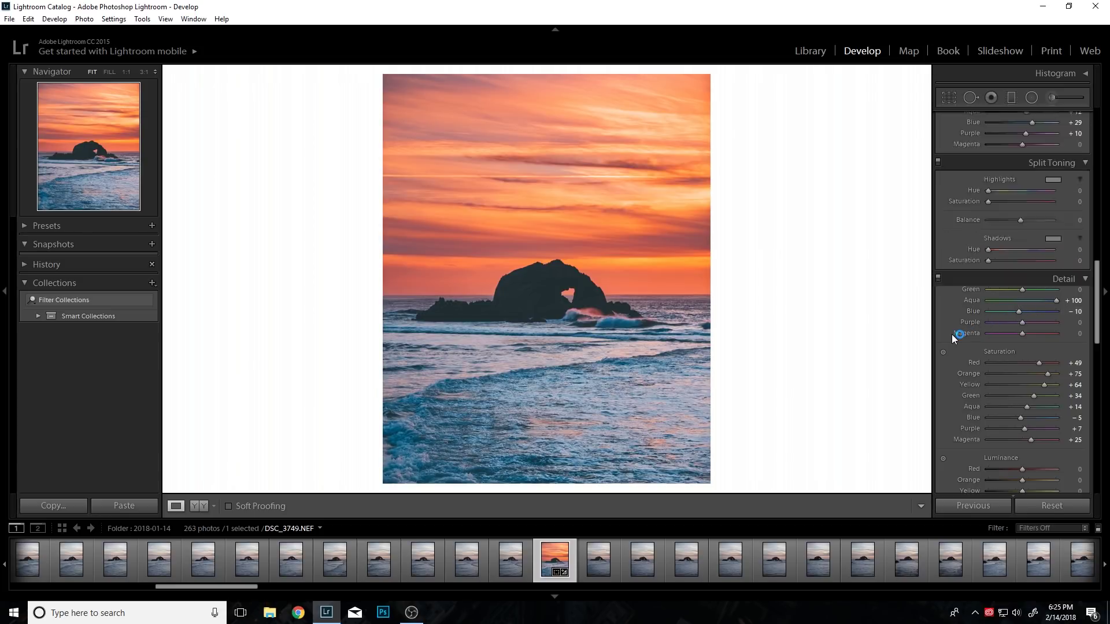
pyautogui.click(1069, 270)
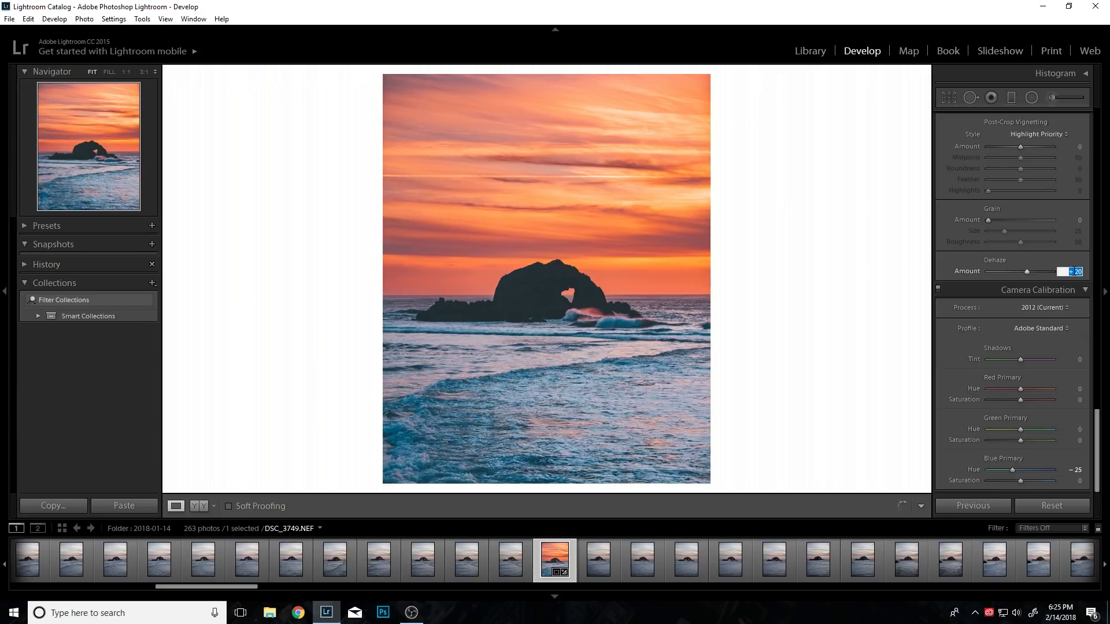
# Raise the orange luminance slightly in the HSL adjustments
pyautogui.scroll(5, 983, 329)
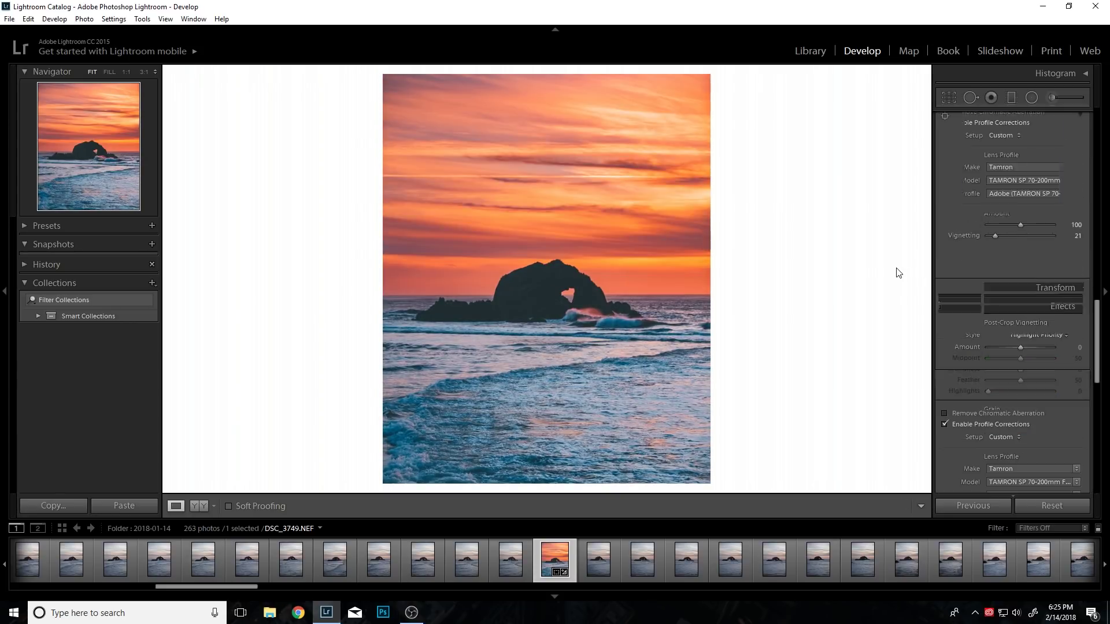
pyautogui.scroll(10, 941, 279)
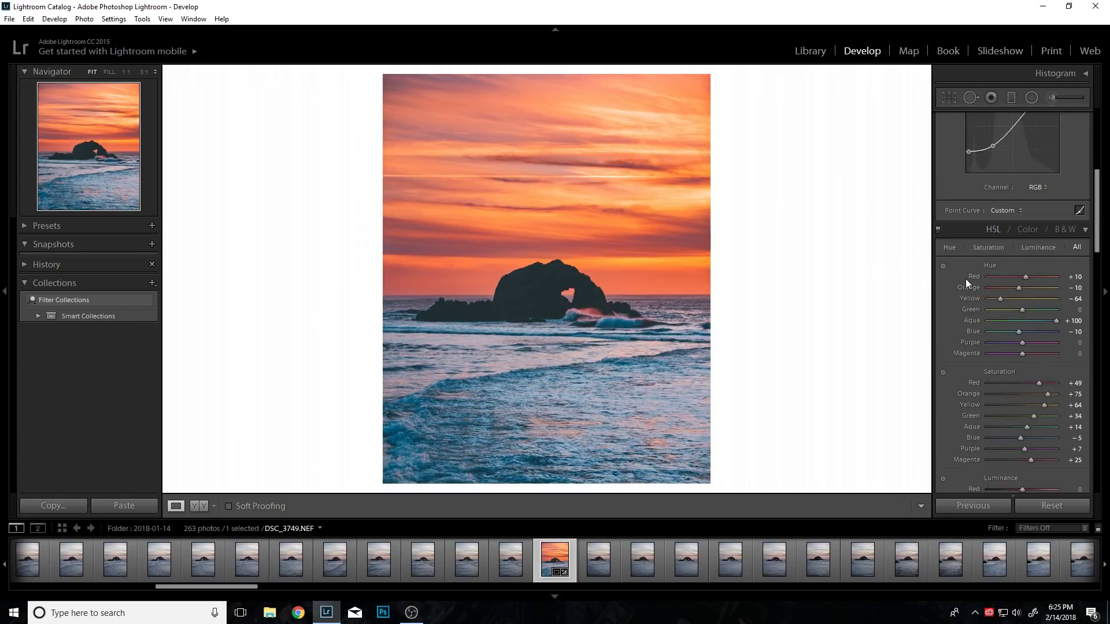
pyautogui.scroll(-3, 964, 279)
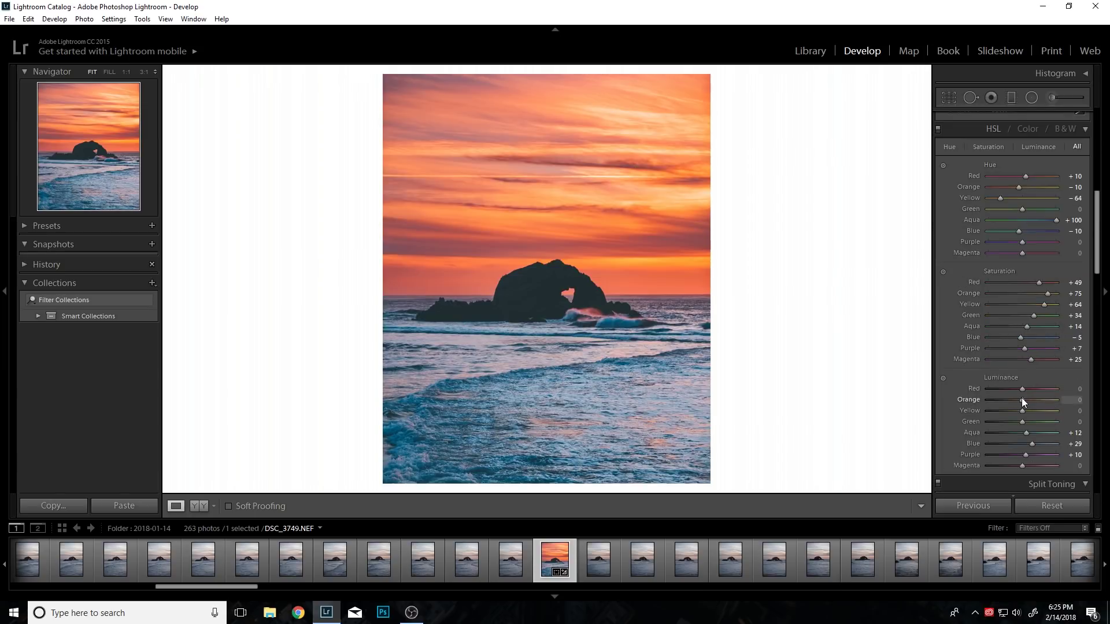
pyautogui.moveTo(1023, 398); pyautogui.dragTo(1031, 400)
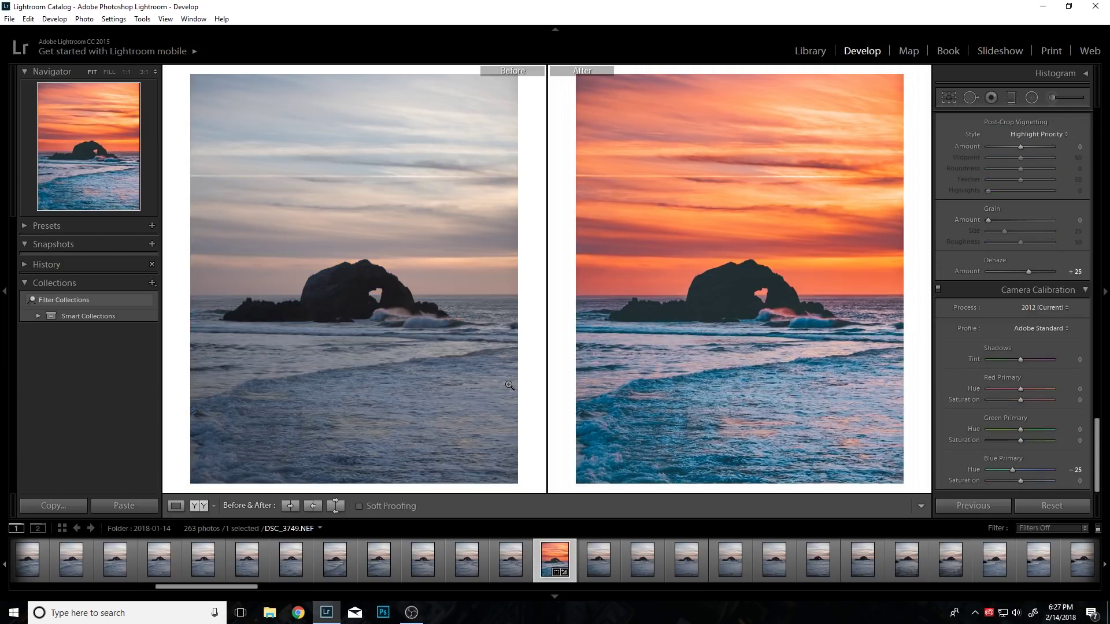